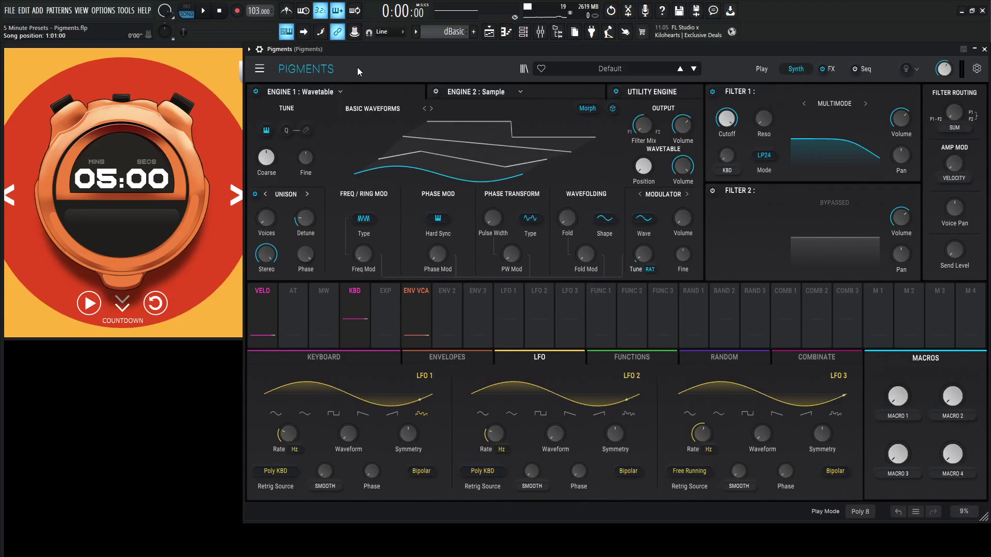
Start the five-minute countdown and set Engine 1 to Analog with a sine wave on oscillator 1.
{"action": "left_click", "coordinate": [90, 303]}
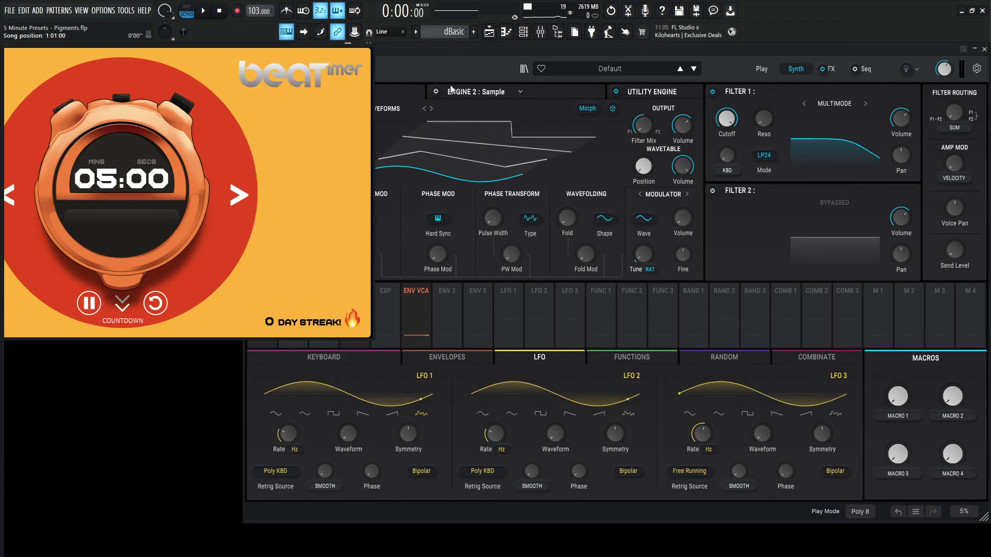
{"action": "left_click", "coordinate": [259, 69]}
{"action": "left_click", "coordinate": [333, 92]}
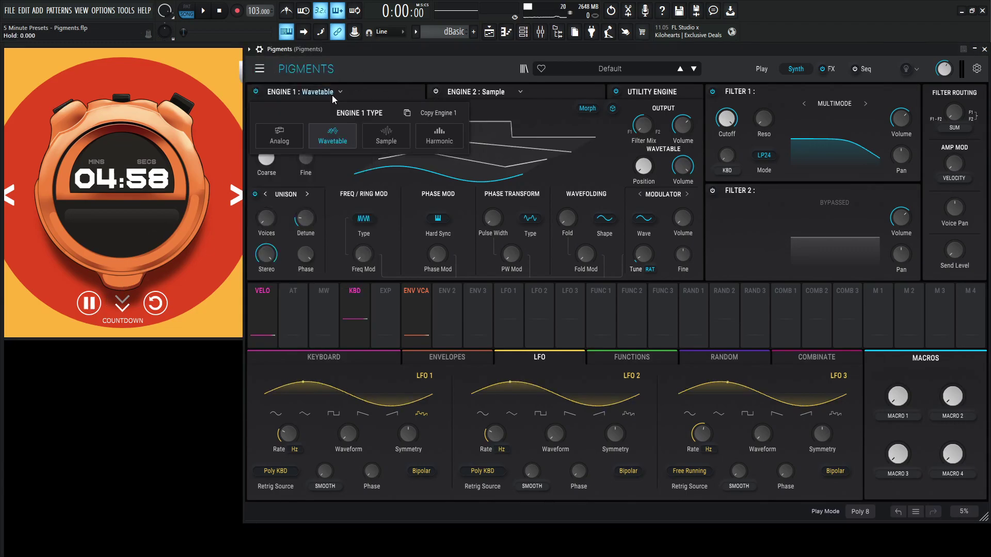
{"action": "left_click", "coordinate": [279, 137]}
{"action": "left_click", "coordinate": [452, 141]}
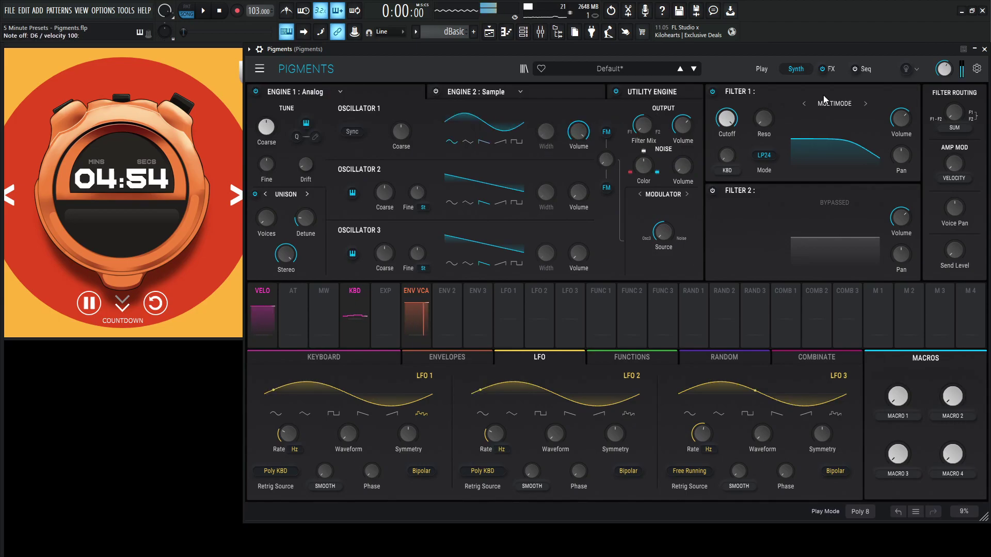
Replace the delay in the first FX A slot with a Soft Clip Distortion and raise its drive.
{"action": "left_click", "coordinate": [831, 69]}
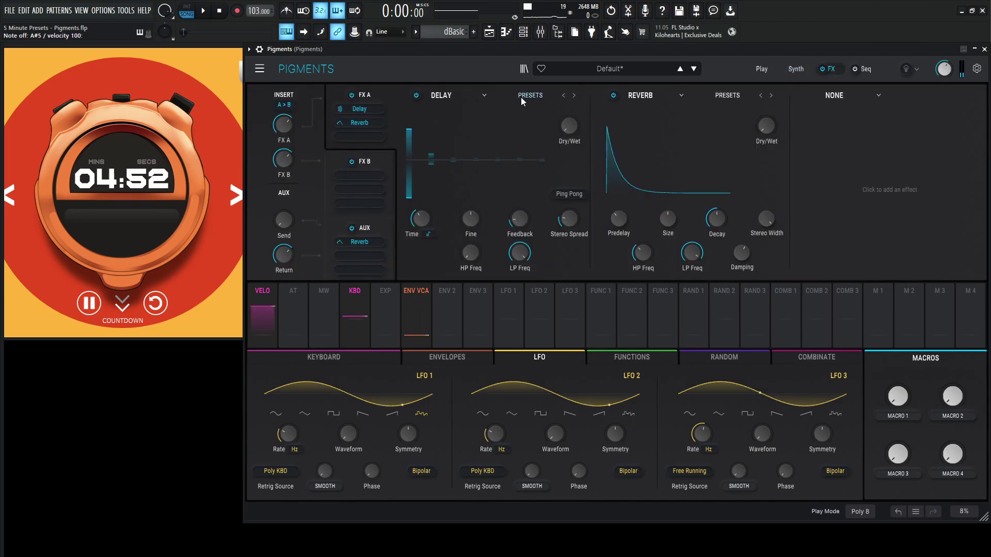
{"action": "left_click", "coordinate": [441, 96]}
{"action": "left_click", "coordinate": [481, 196]}
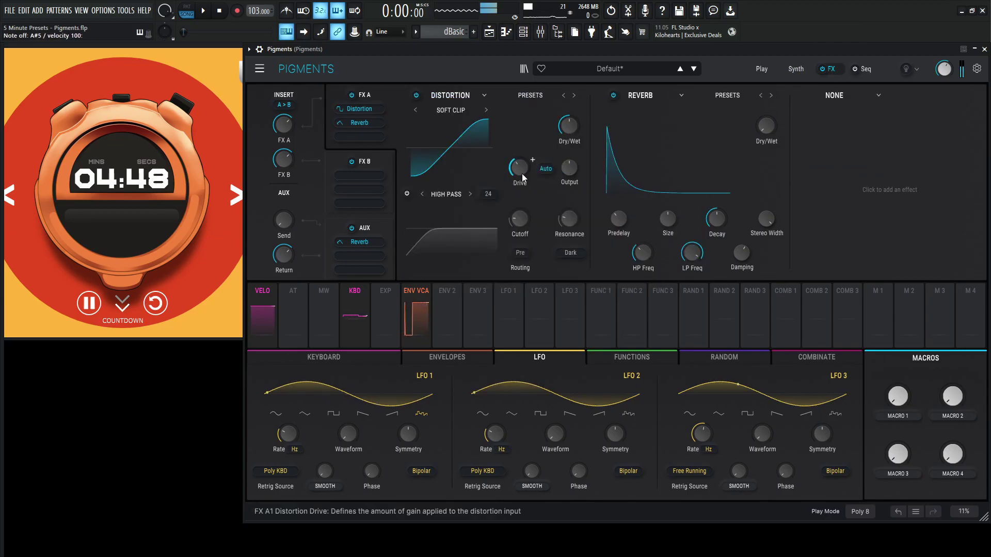
{"action": "mouse_move", "coordinate": [532, 164]}
{"action": "left_mouse_down"}
{"action": "mouse_move", "coordinate": [533, 155]}
{"action": "mouse_move", "coordinate": [520, 162]}
{"action": "left_mouse_up"}
Replace the reverb in the second FX A slot with a Germanium Distortion and set its drive to about 22.6 dB.
{"action": "left_click", "coordinate": [640, 95]}
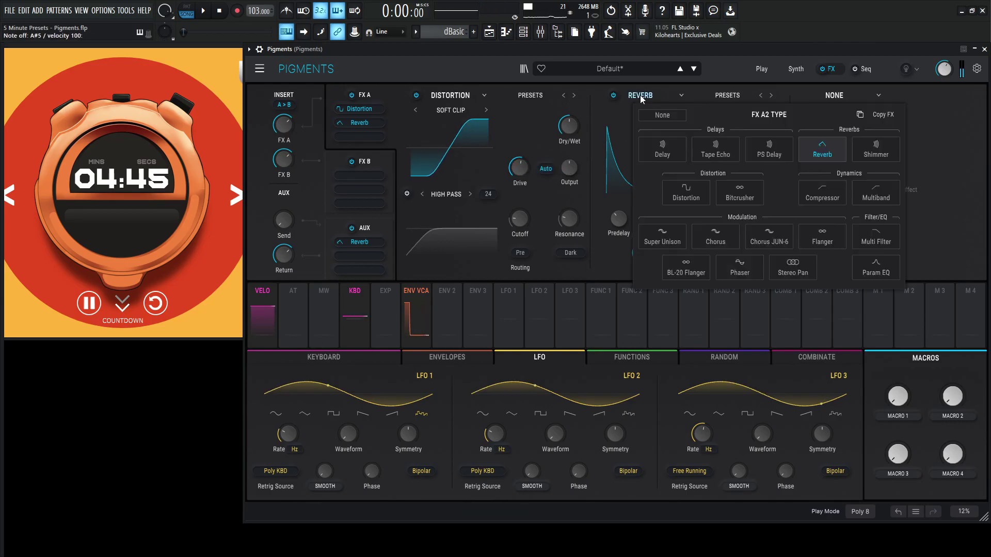
{"action": "left_click", "coordinate": [691, 189]}
{"action": "left_click", "coordinate": [683, 110]}
{"action": "left_click", "coordinate": [683, 110]}
{"action": "left_click", "coordinate": [684, 111]}
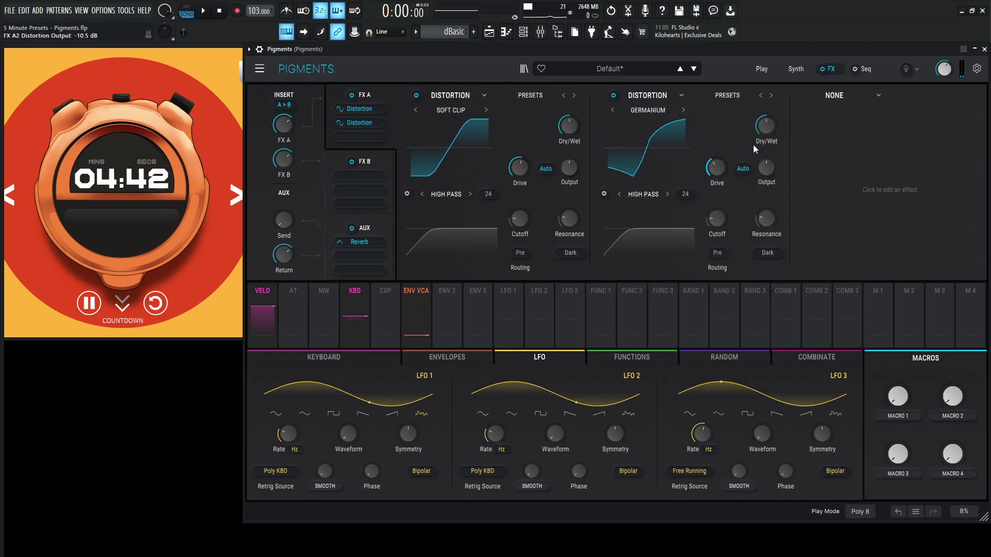
{"action": "left_click_drag", "start_coordinate": [765, 126], "coordinate": [765, 142]}
{"action": "scroll", "coordinate": [716, 169], "scroll_direction": "up", "scroll_amount": 3}
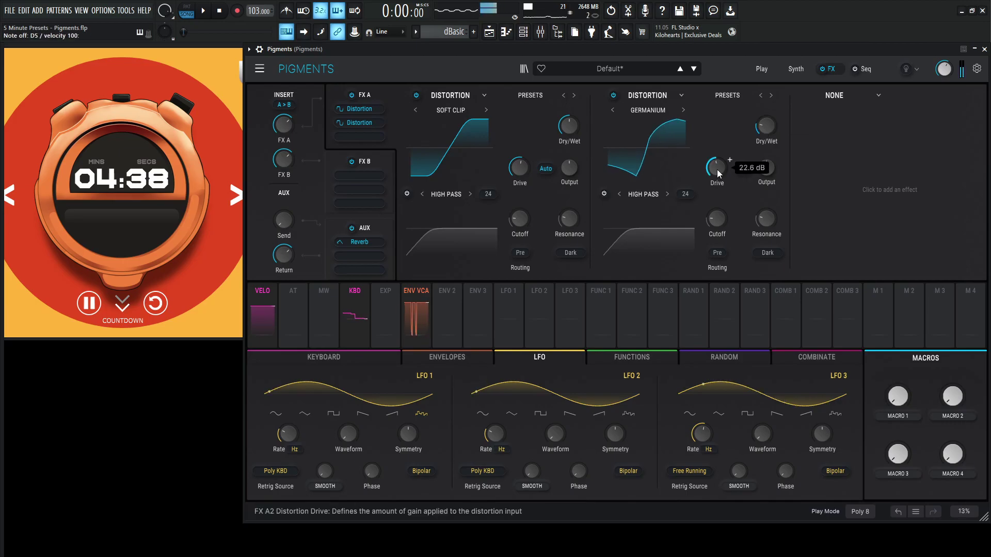
Add a Delay in the third FX A slot, adjusting its time and feedback and lowering LP Freq to about 3035 Hz.
{"action": "left_click", "coordinate": [832, 96]}
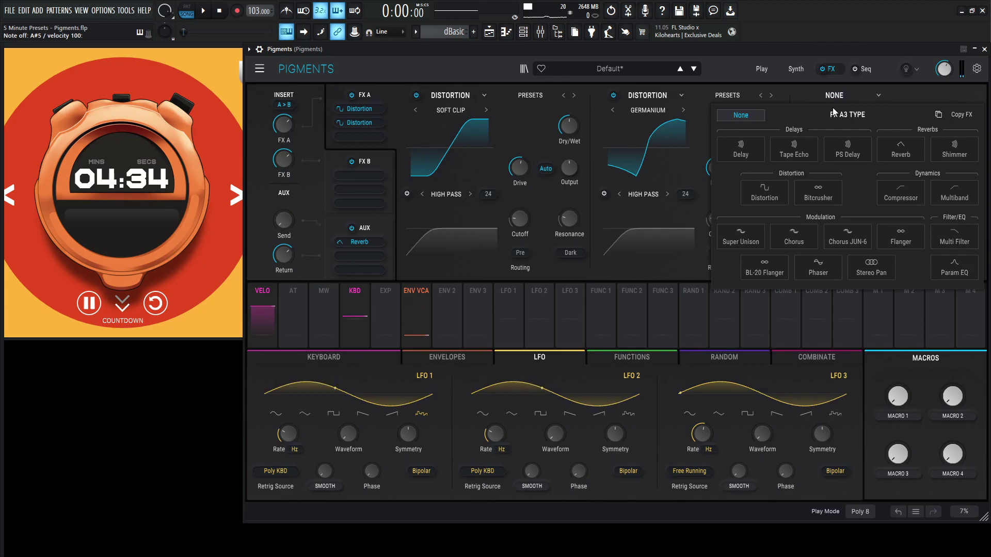
{"action": "left_click", "coordinate": [741, 149]}
{"action": "left_click_drag", "start_coordinate": [813, 220], "coordinate": [814, 231]}
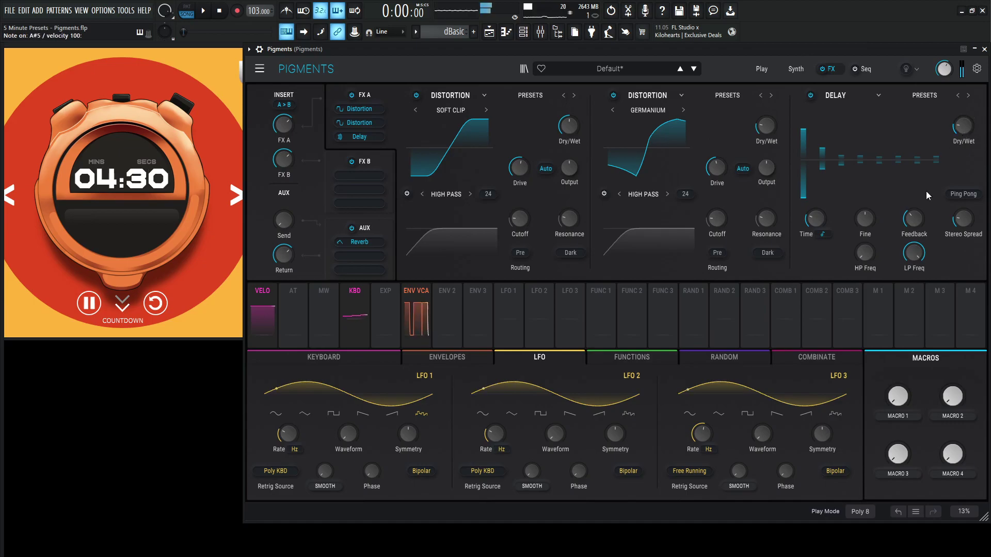
{"action": "mouse_move", "coordinate": [920, 255]}
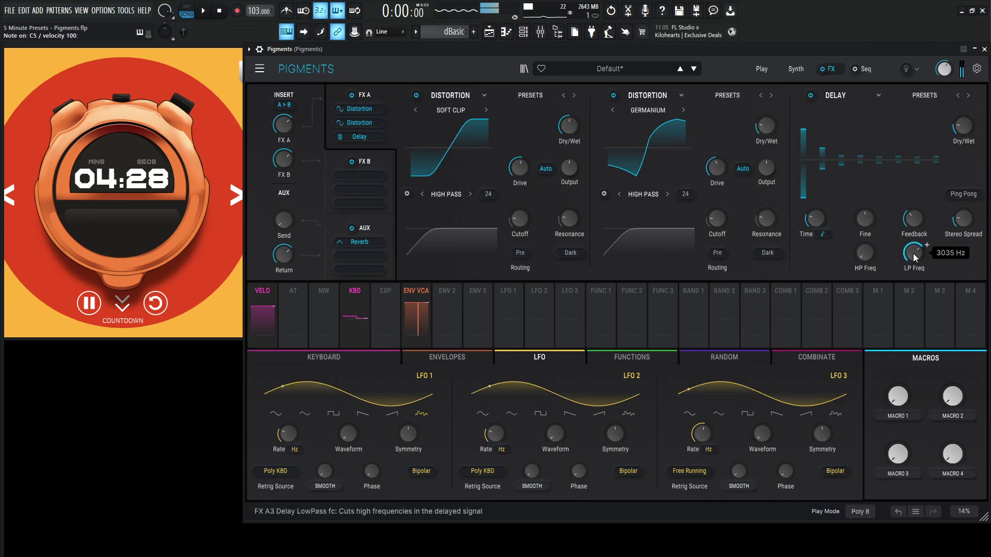
Shape the VCA envelope with sustain at about 0.588, a longer attack and an attack curve of about -1.12.
{"action": "left_click", "coordinate": [797, 70]}
{"action": "left_click", "coordinate": [452, 358]}
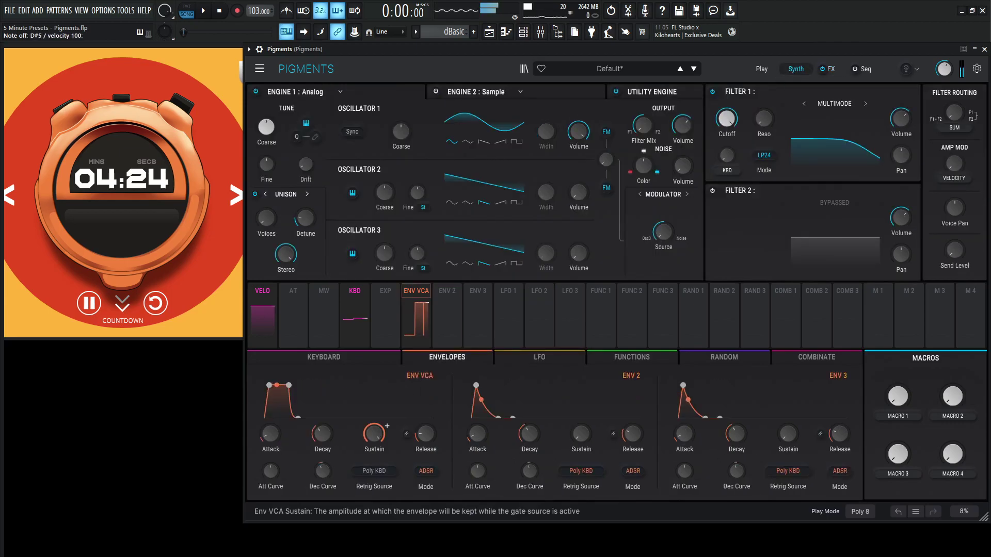
{"action": "left_click_drag", "start_coordinate": [374, 433], "coordinate": [374, 435]}
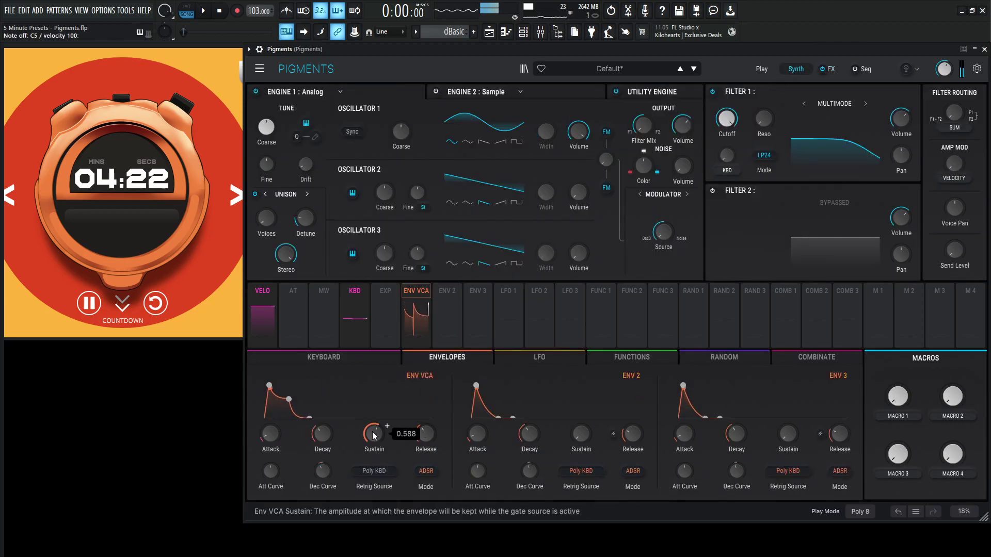
{"action": "left_click_drag", "start_coordinate": [270, 434], "coordinate": [270, 430]}
{"action": "left_click_drag", "start_coordinate": [270, 470], "coordinate": [271, 474]}
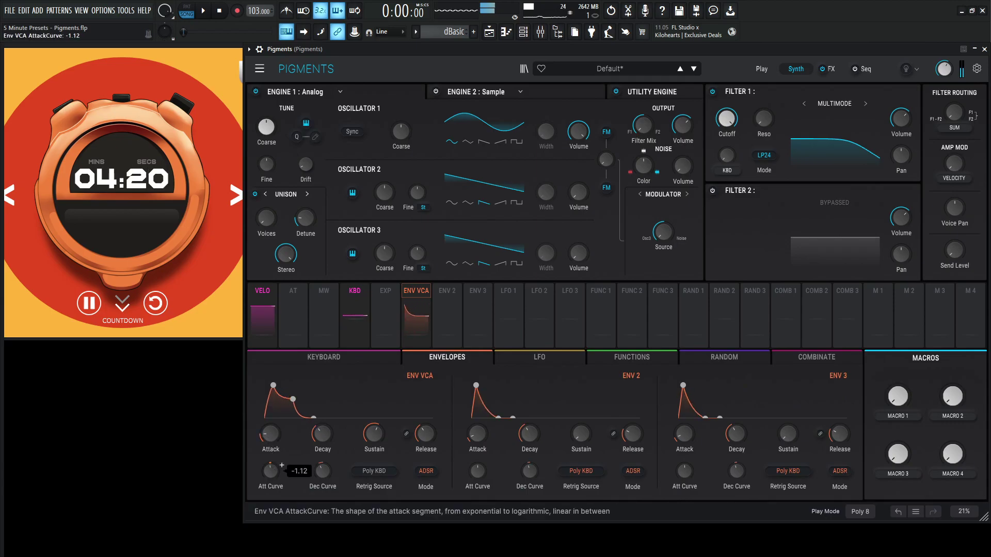
Add unison voices to Engine 1 with about 2.80 % detune, and lengthen the VCA envelope's decay.
{"action": "left_click_drag", "start_coordinate": [269, 219], "coordinate": [279, 211]}
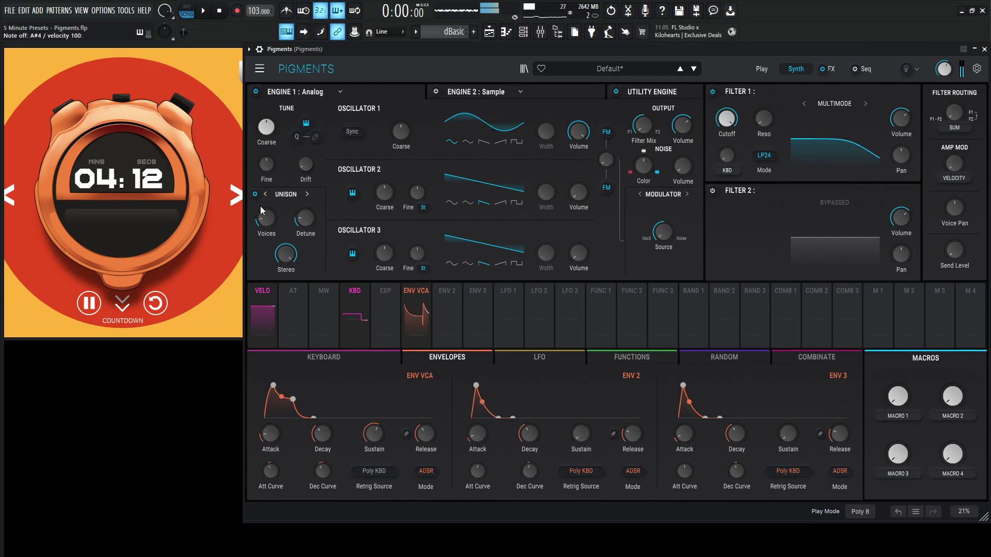
{"action": "left_click_drag", "start_coordinate": [304, 224], "coordinate": [304, 219]}
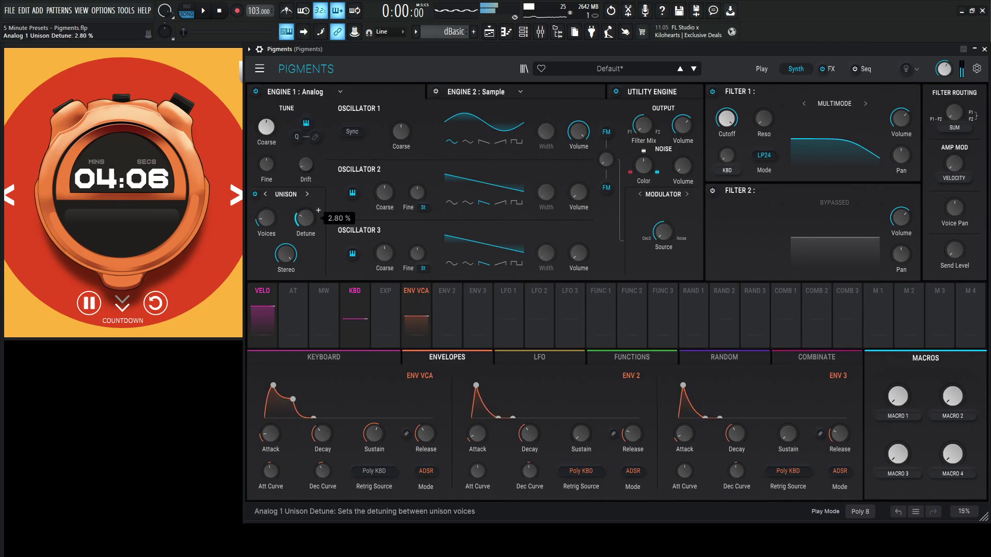
{"action": "left_click_drag", "start_coordinate": [330, 443], "coordinate": [331, 435]}
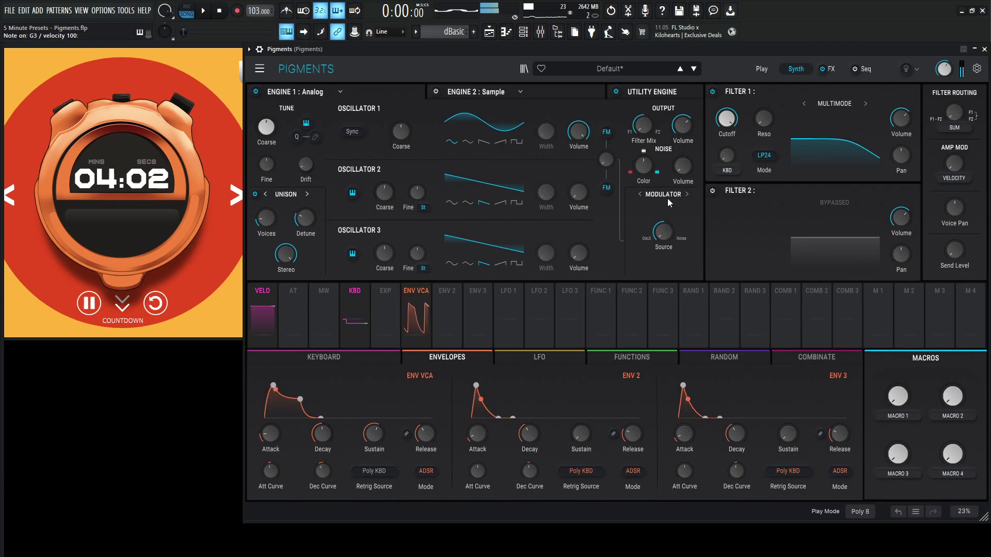
Switch Filter 1 to the MS-20 type and lower its cutoff to about 629 Hz.
{"action": "left_click", "coordinate": [823, 105]}
{"action": "left_click", "coordinate": [794, 141]}
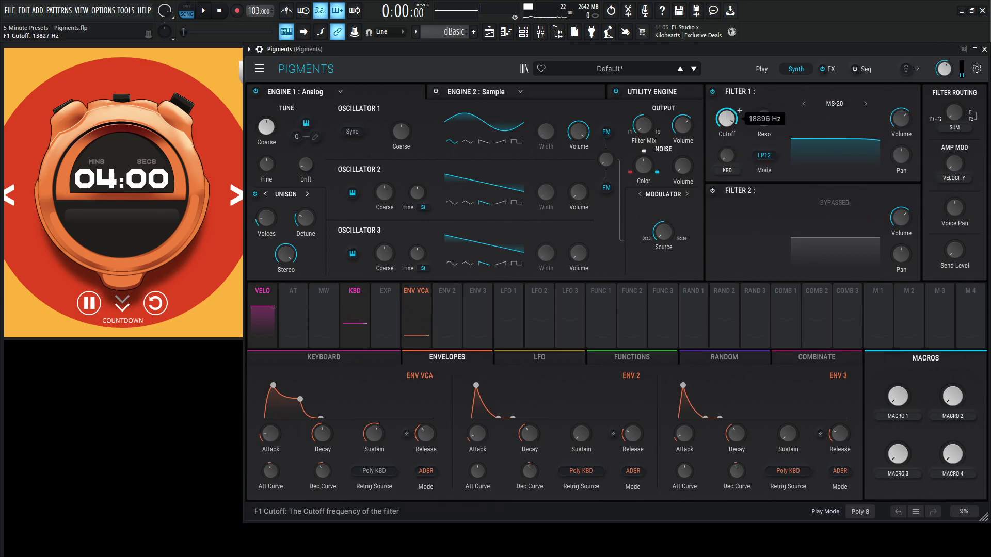
{"action": "left_click_drag", "start_coordinate": [727, 119], "coordinate": [727, 117]}
Assign Macro 1 to Filter 1's cutoff, rename the macro Cutoff and turn it up to about halfway.
{"action": "left_click_drag", "start_coordinate": [878, 350], "coordinate": [728, 126]}
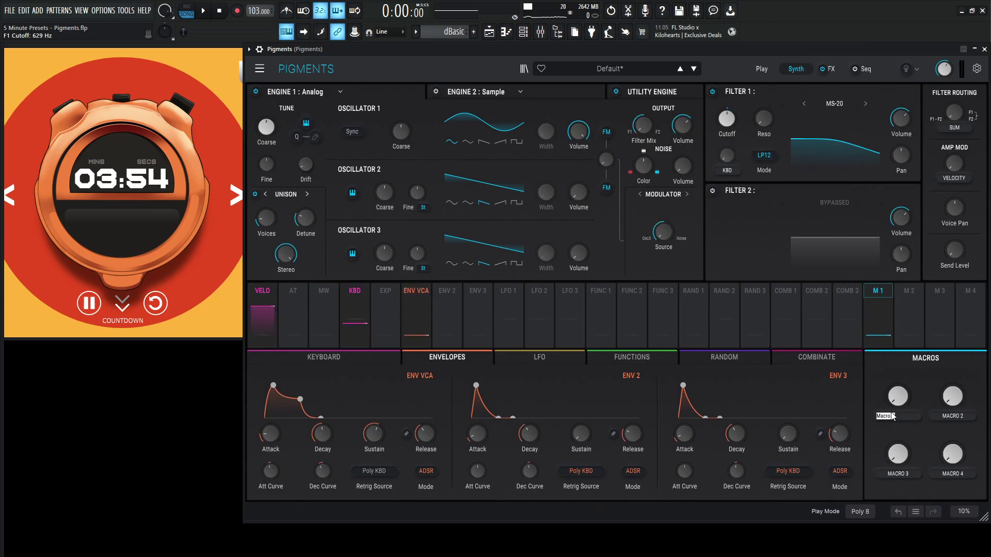
{"action": "mouse_move", "coordinate": [893, 412]}
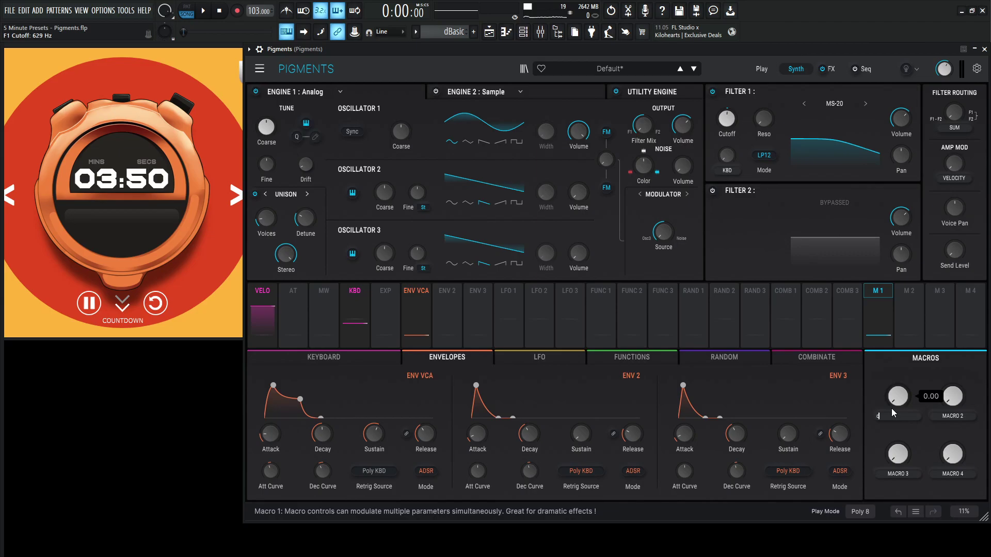
{"action": "key", "text": "Return"}
{"action": "mouse_move", "coordinate": [892, 408]}
{"action": "left_mouse_down"}
{"action": "mouse_move", "coordinate": [891, 320]}
{"action": "mouse_move", "coordinate": [892, 405]}
{"action": "left_mouse_up"}
{"action": "left_click_drag", "start_coordinate": [726, 119], "coordinate": [726, 124]}
{"action": "left_click_drag", "start_coordinate": [898, 397], "coordinate": [898, 364]}
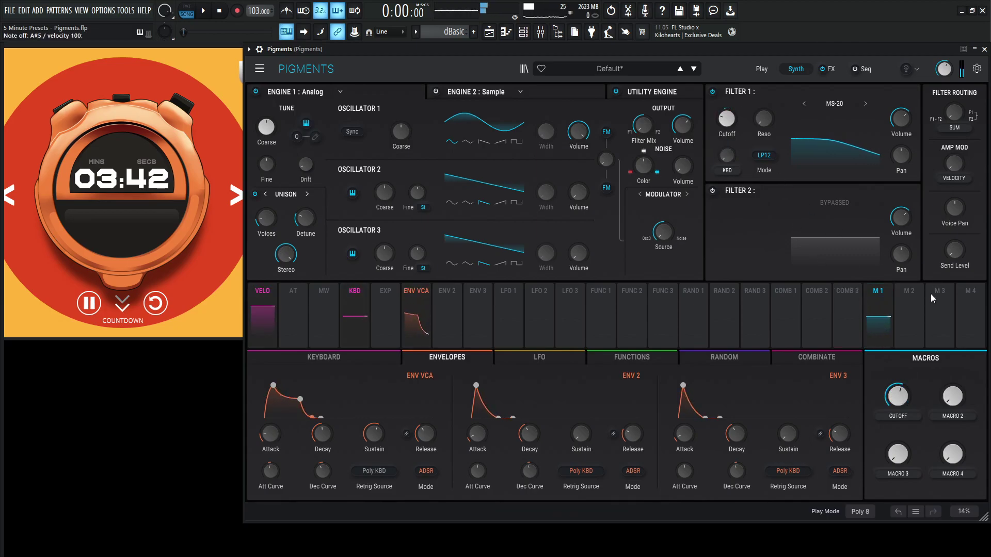
Assign Macro 2 to Filter 1's resonance with an amount of about 0.48, turn it up and rename it RES.
{"action": "left_click_drag", "start_coordinate": [907, 314], "coordinate": [764, 119]}
{"action": "left_click_drag", "start_coordinate": [765, 148], "coordinate": [764, 121]}
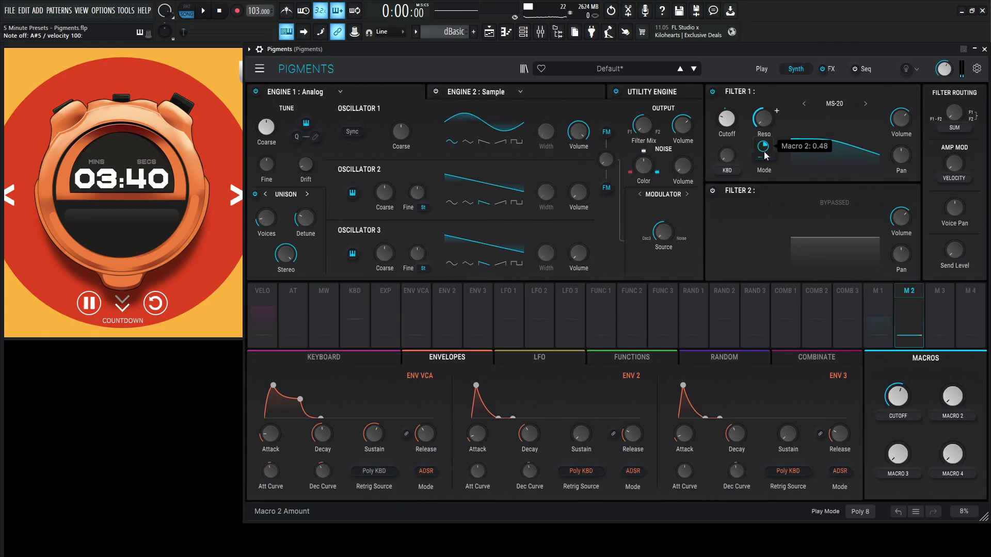
{"action": "left_click_drag", "start_coordinate": [947, 407], "coordinate": [947, 380]}
{"action": "double_click", "coordinate": [960, 418]}
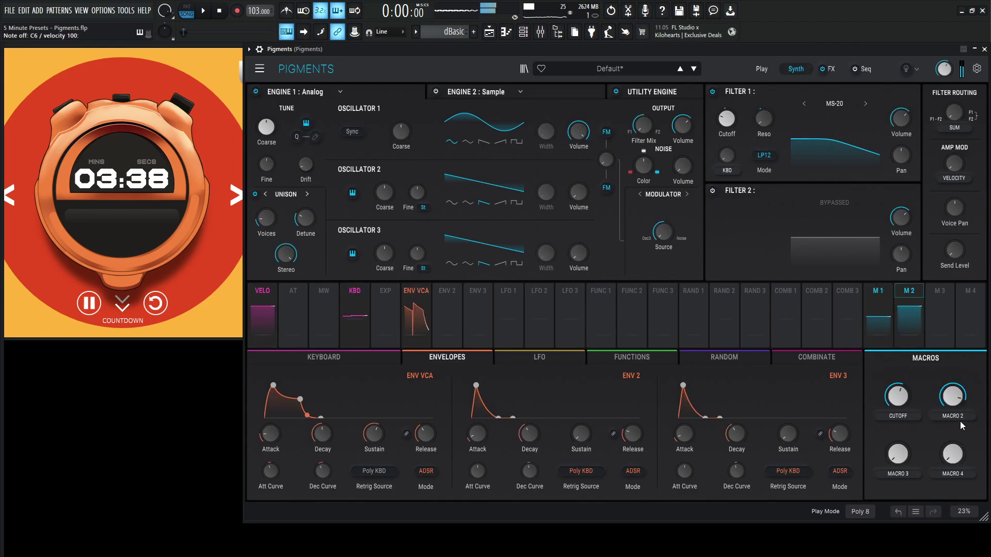
{"action": "type", "text": "RES"}
{"action": "key", "text": "Return"}
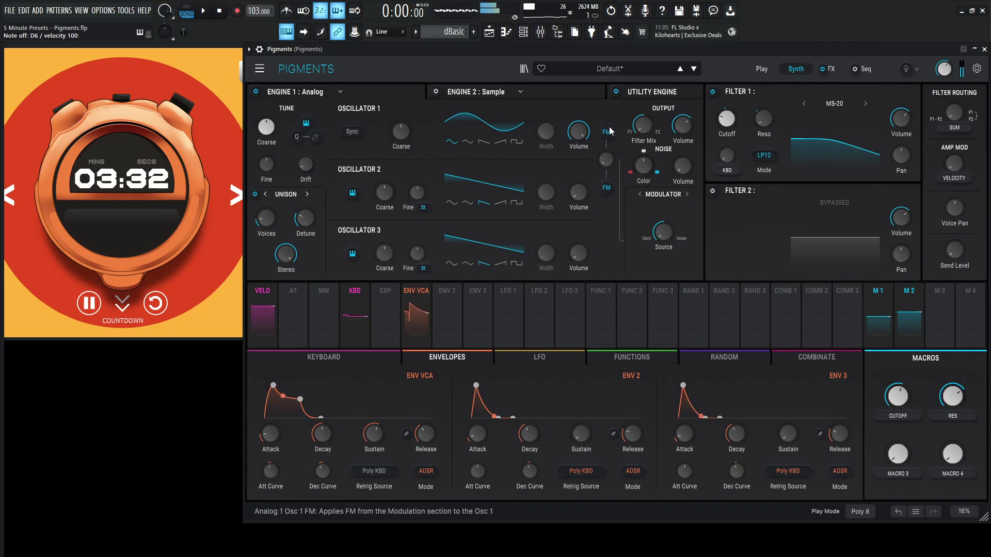
Enable Noise 1 in the Utility Engine and change its noise sample to Heater.
{"action": "left_click", "coordinate": [693, 91]}
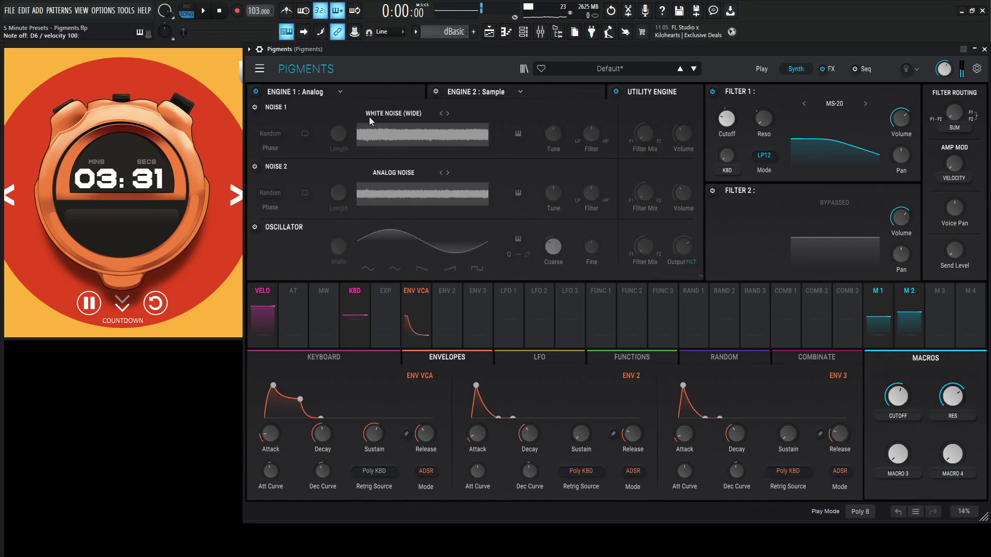
{"action": "left_click", "coordinate": [255, 107]}
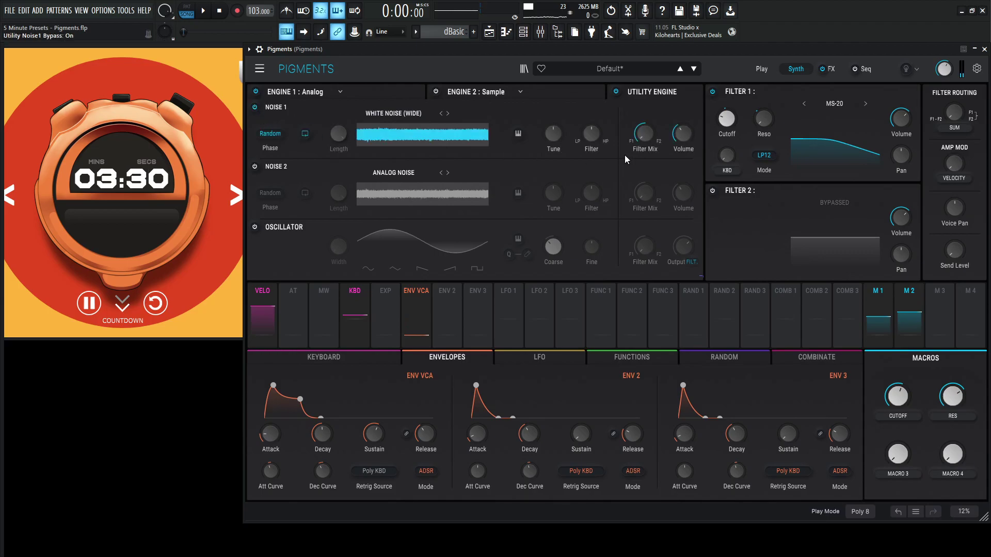
{"action": "left_click", "coordinate": [447, 114]}
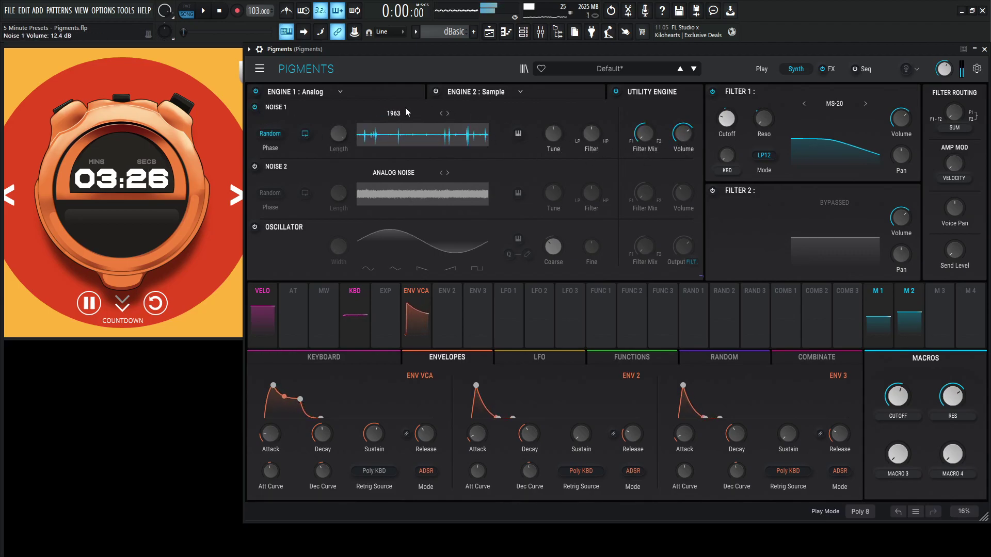
{"action": "left_click", "coordinate": [448, 113]}
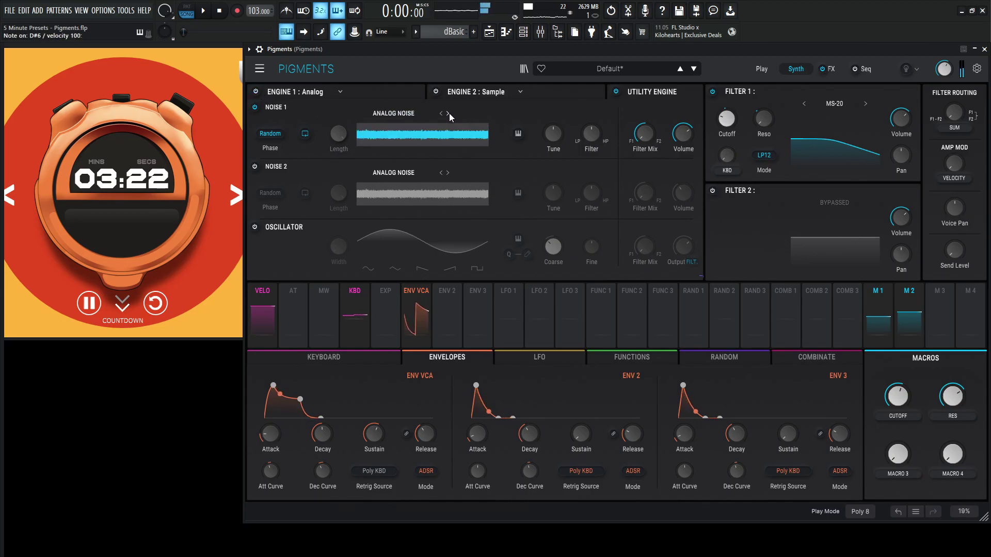
{"action": "left_click", "coordinate": [448, 113]}
{"action": "left_click", "coordinate": [448, 113]}
{"action": "left_click", "coordinate": [448, 114]}
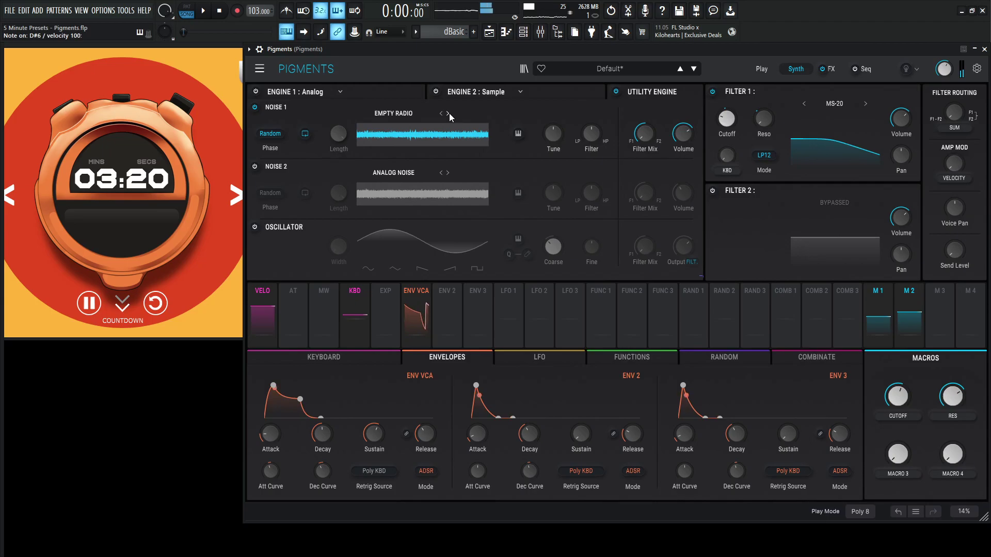
{"action": "left_click", "coordinate": [448, 114]}
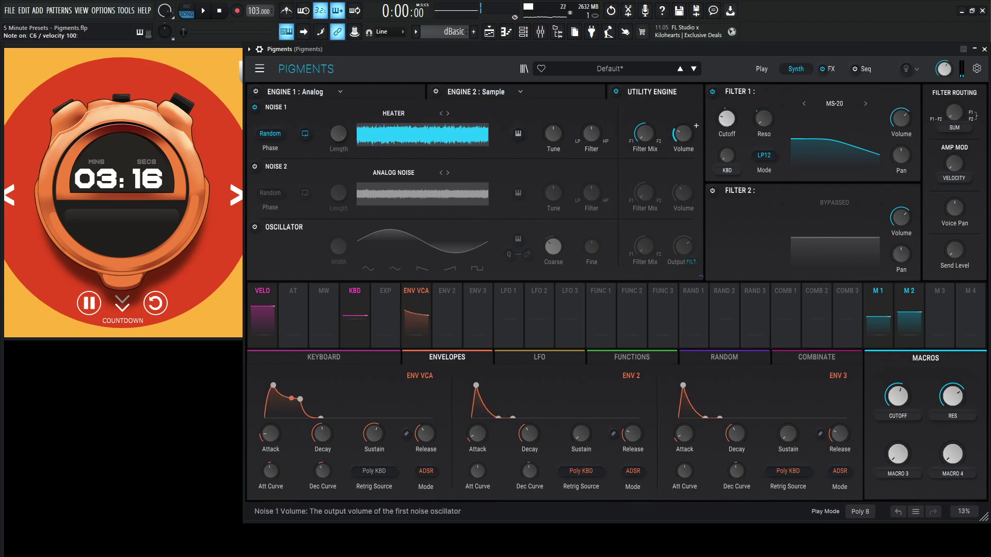
Set the Noise 1 volume in the Utility Engine to about -13.7 dB.
{"action": "left_click", "coordinate": [363, 90]}
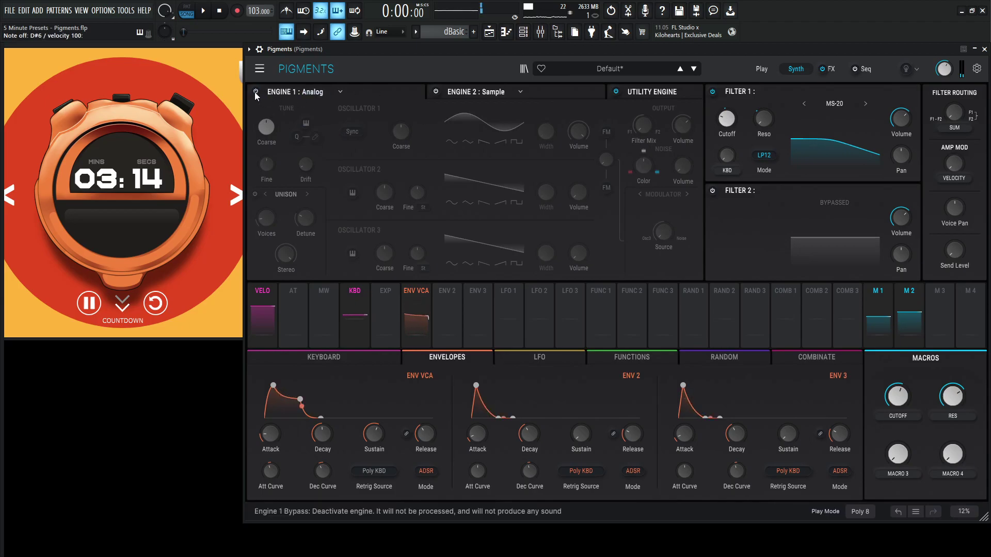
{"action": "left_click", "coordinate": [666, 92]}
{"action": "left_click_drag", "start_coordinate": [687, 137], "coordinate": [687, 139]}
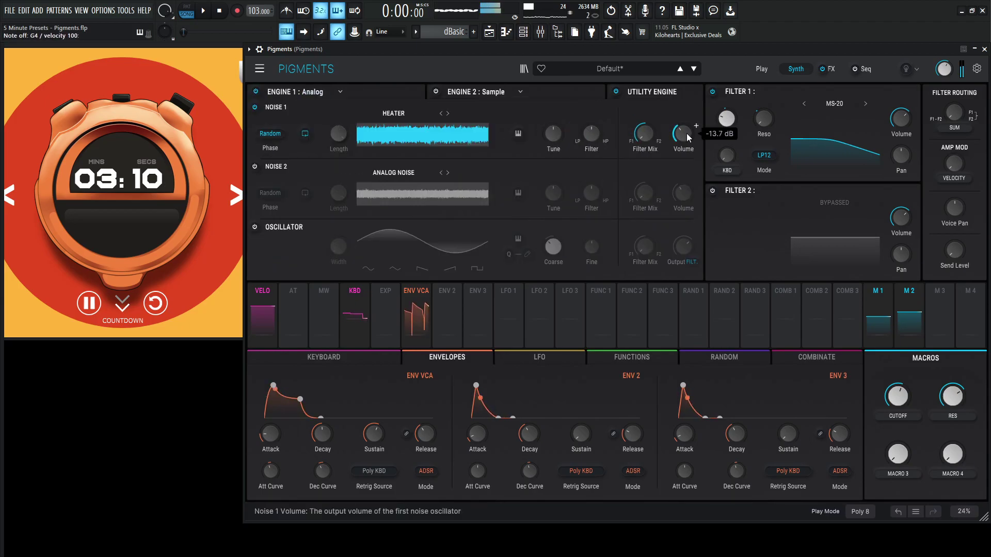
Add a Param EQ in the first FX B slot and boost its peak 1 band to 15 dB.
{"action": "left_click", "coordinate": [836, 69]}
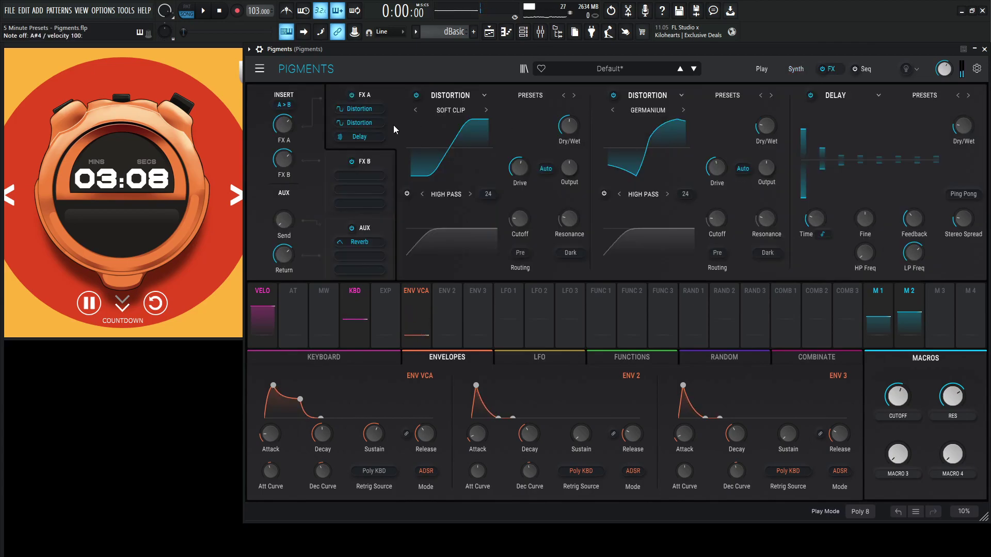
{"action": "left_click", "coordinate": [368, 182]}
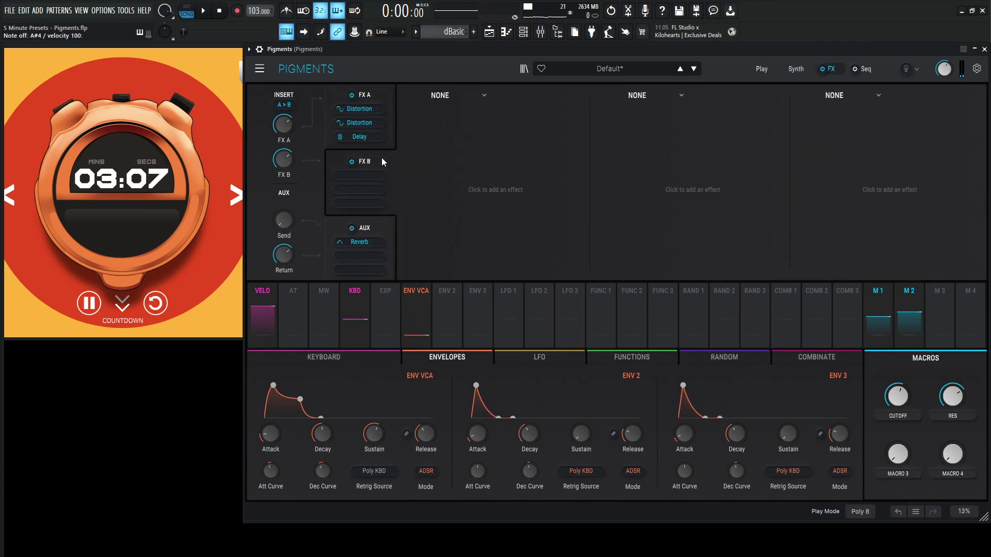
{"action": "left_click", "coordinate": [442, 95]}
{"action": "left_click", "coordinate": [678, 265]}
{"action": "left_click_drag", "start_coordinate": [474, 158], "coordinate": [467, 112]}
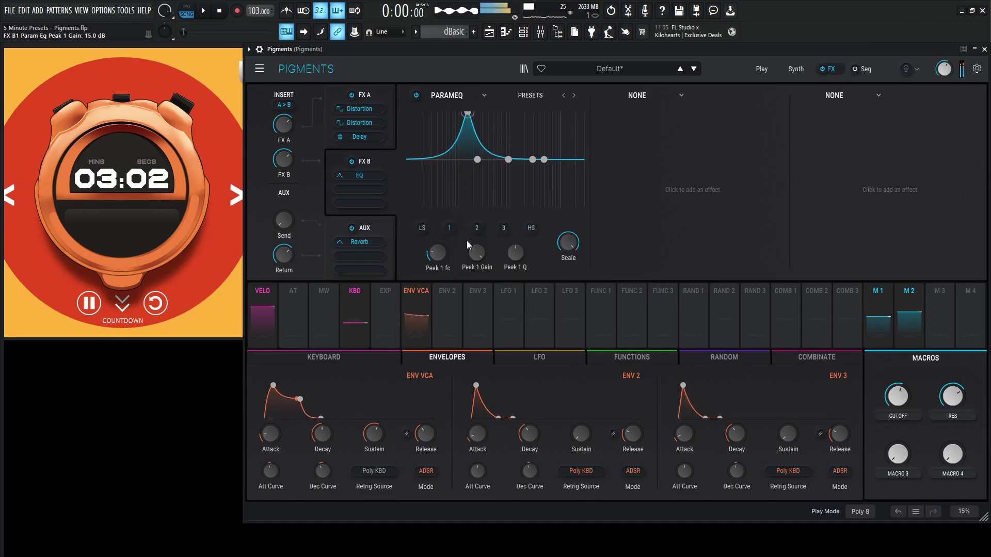
Turn the Param EQ's peak 1 gain in FX B down to a slight cut.
{"action": "left_click_drag", "start_coordinate": [475, 252], "coordinate": [476, 317]}
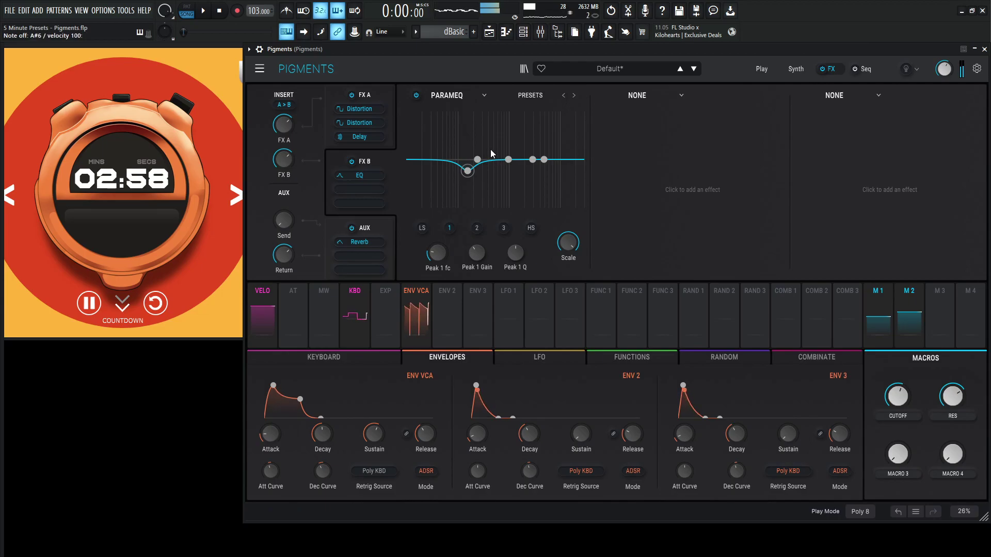
{"action": "left_click", "coordinate": [795, 70]}
{"action": "left_click", "coordinate": [832, 70]}
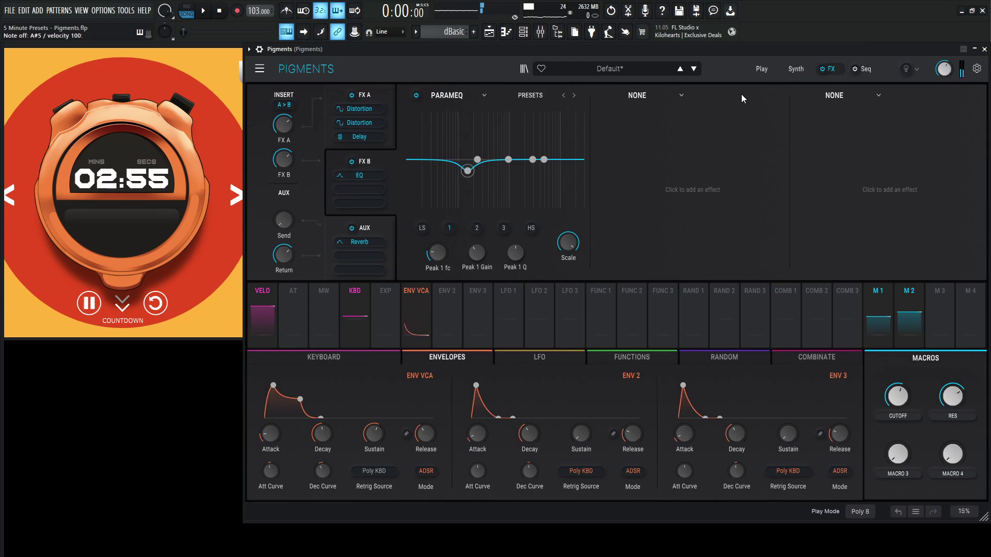
Add a Reverb effect in the second FX B slot.
{"action": "left_click", "coordinate": [636, 96]}
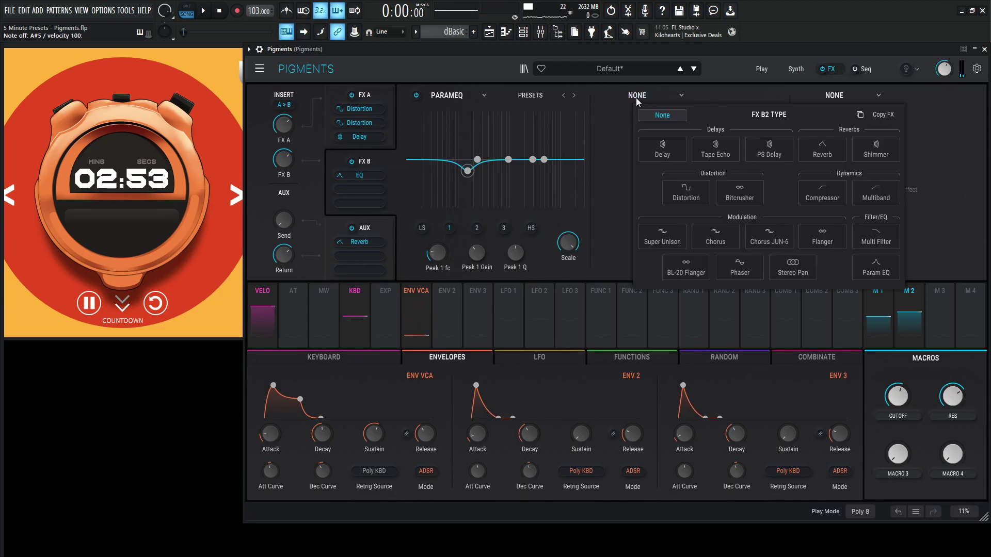
{"action": "left_click", "coordinate": [828, 154]}
{"action": "mouse_move", "coordinate": [767, 128]}
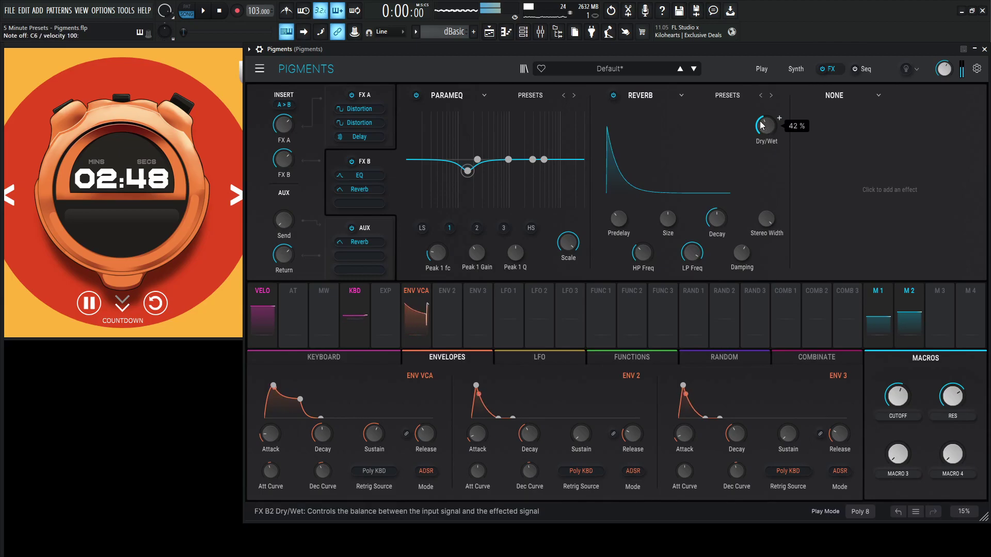
In FX A, set the first distortion's dry/wet to about 29% and the delay's fine time to 0.034 ms with HP frequency at 173 Hz.
{"action": "left_click", "coordinate": [364, 96]}
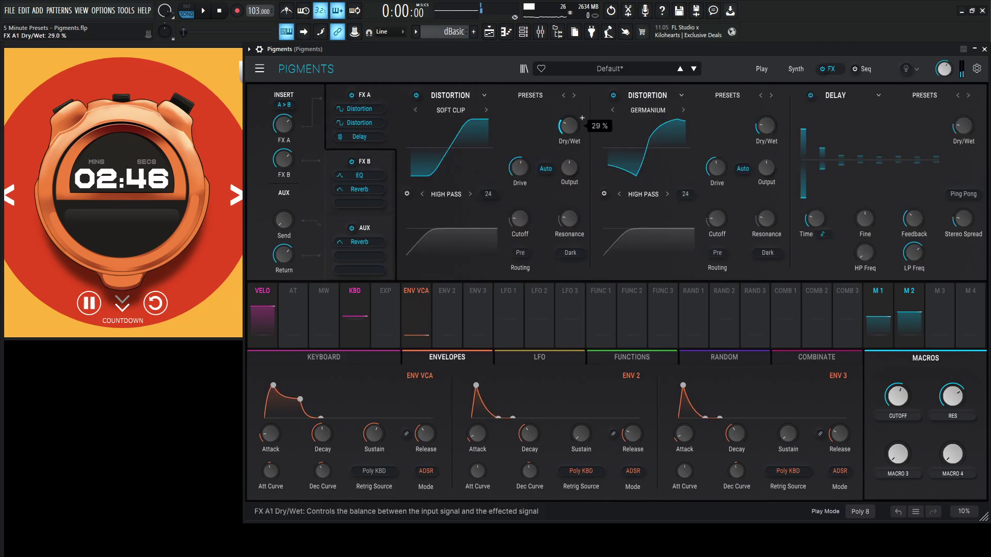
{"action": "scroll", "coordinate": [582, 118], "scroll_direction": "down", "scroll_amount": 1}
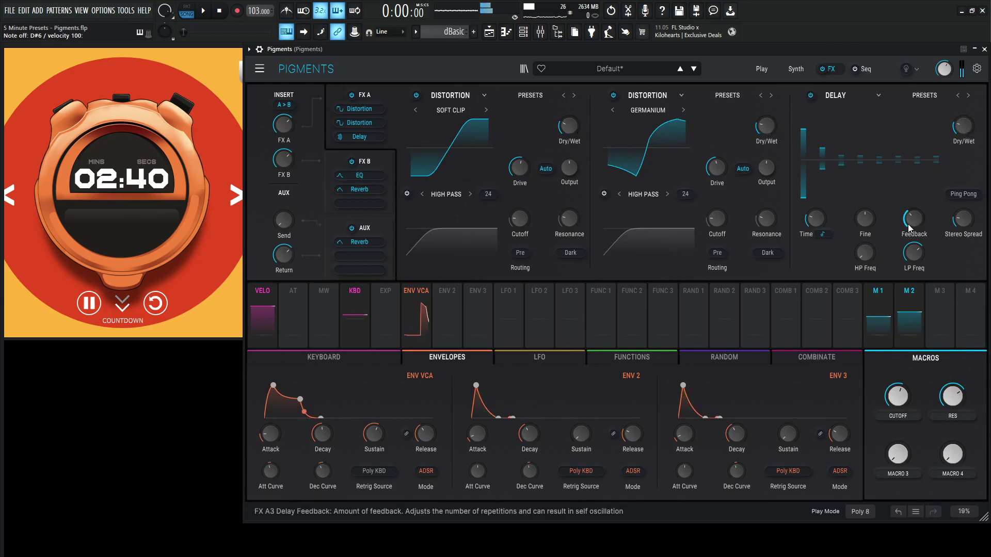
{"action": "left_click_drag", "start_coordinate": [913, 222], "coordinate": [865, 217]}
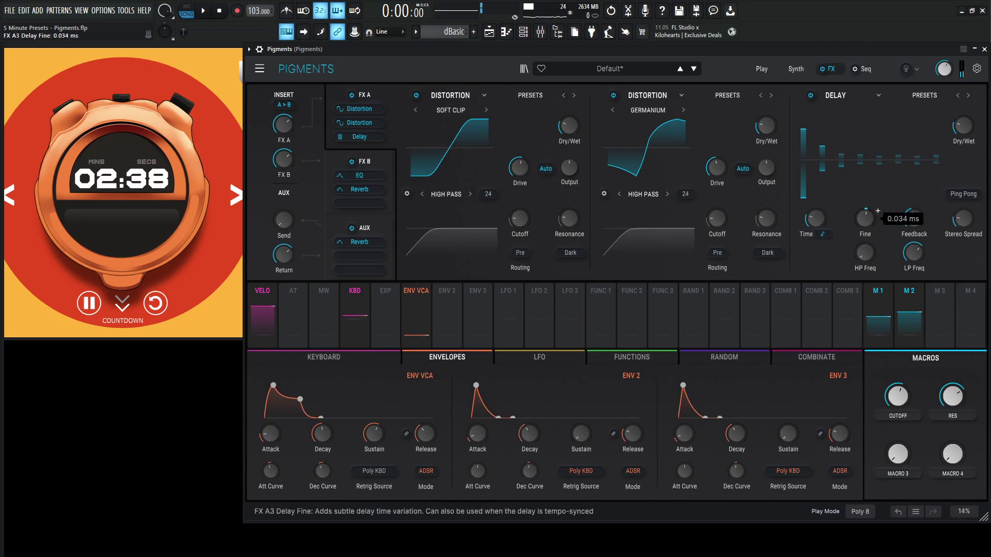
{"action": "scroll", "coordinate": [864, 256], "scroll_direction": "up", "scroll_amount": 3}
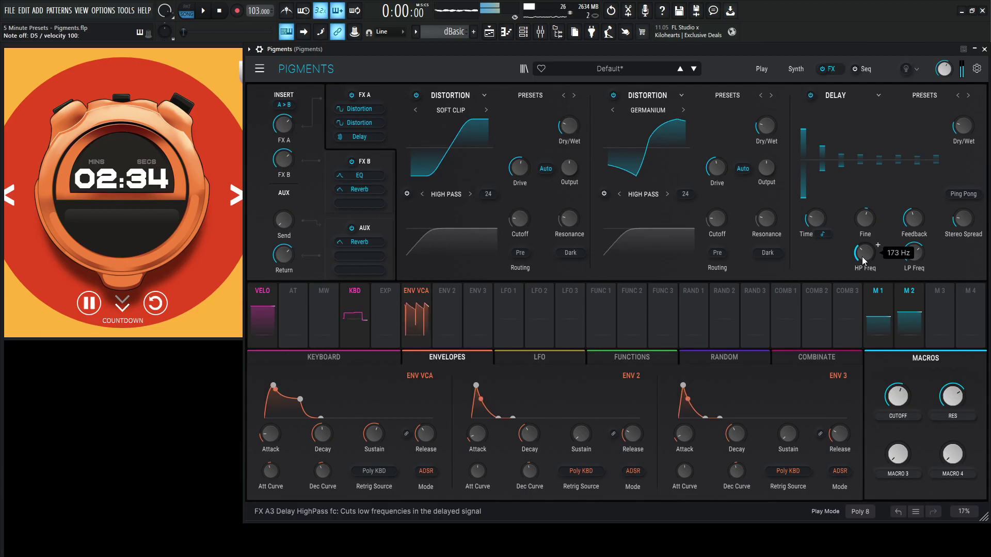
Enable Filter 2 in HP24 mode with its cutoff at about 77.8 Hz, and turn up the CUTOFF macro.
{"action": "left_click", "coordinate": [795, 68]}
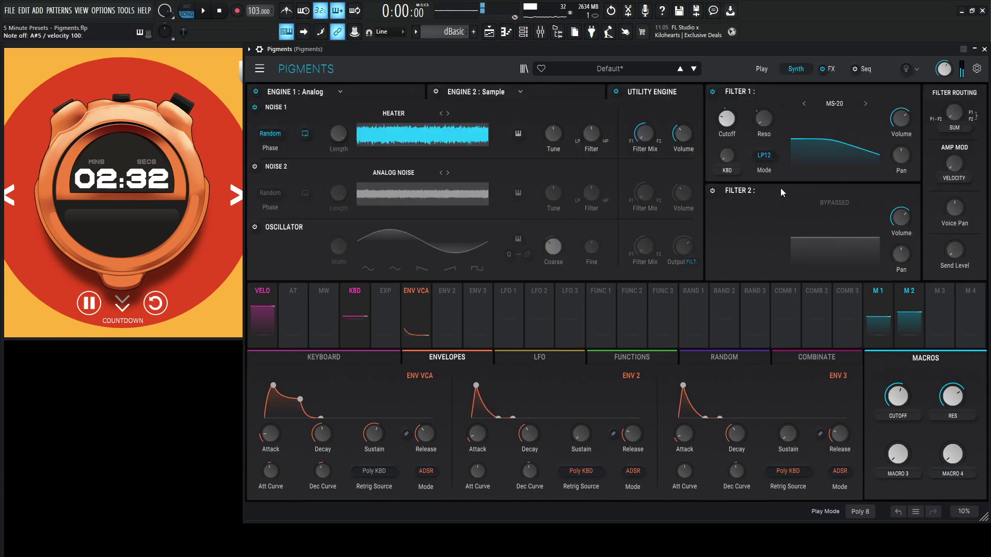
{"action": "left_click", "coordinate": [767, 256]}
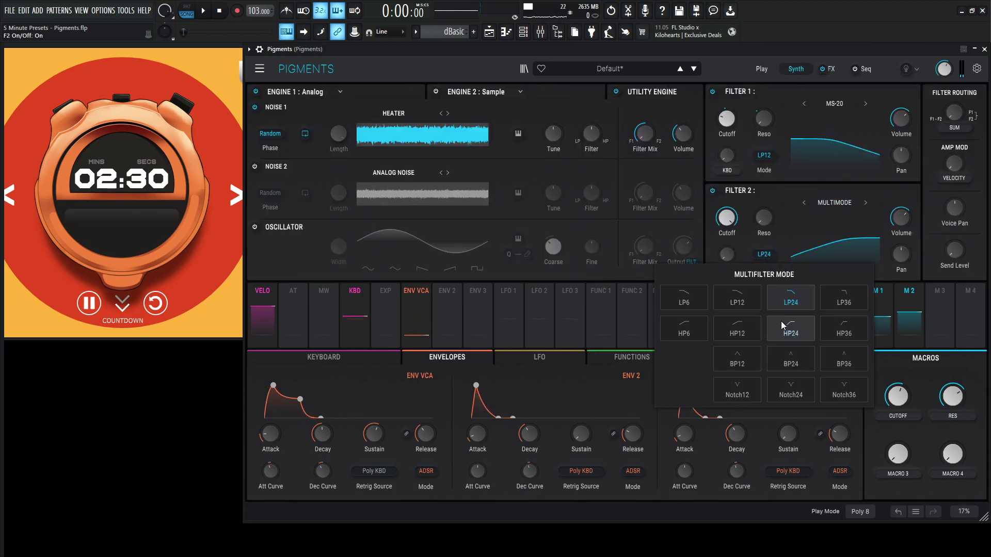
{"action": "left_click", "coordinate": [743, 328]}
{"action": "left_click", "coordinate": [802, 260]}
{"action": "left_click", "coordinate": [764, 253]}
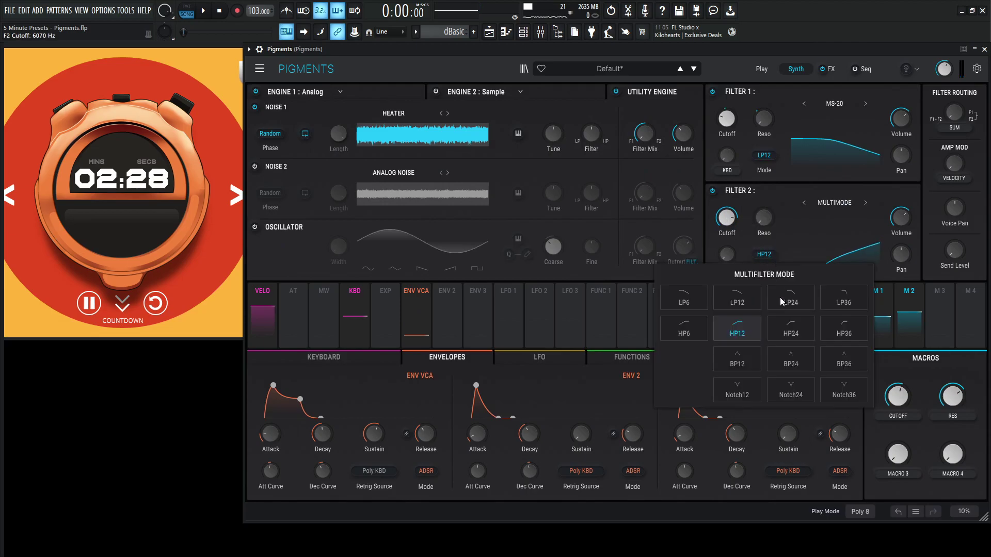
{"action": "left_click", "coordinate": [789, 331]}
{"action": "scroll", "coordinate": [730, 223], "scroll_direction": "down", "scroll_amount": 10}
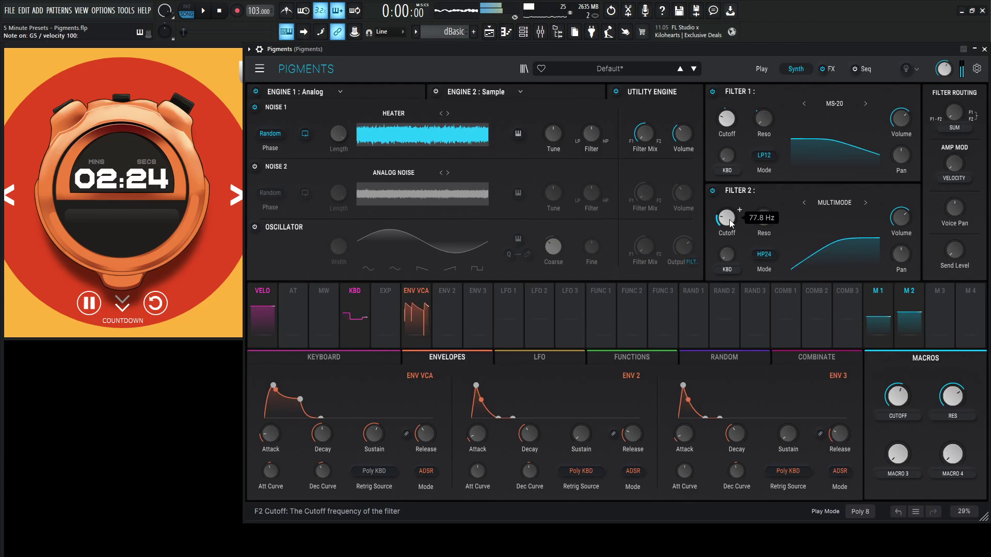
{"action": "mouse_move", "coordinate": [898, 397]}
{"action": "left_mouse_down"}
{"action": "mouse_move", "coordinate": [898, 370]}
{"action": "mouse_move", "coordinate": [894, 391]}
{"action": "left_mouse_up"}
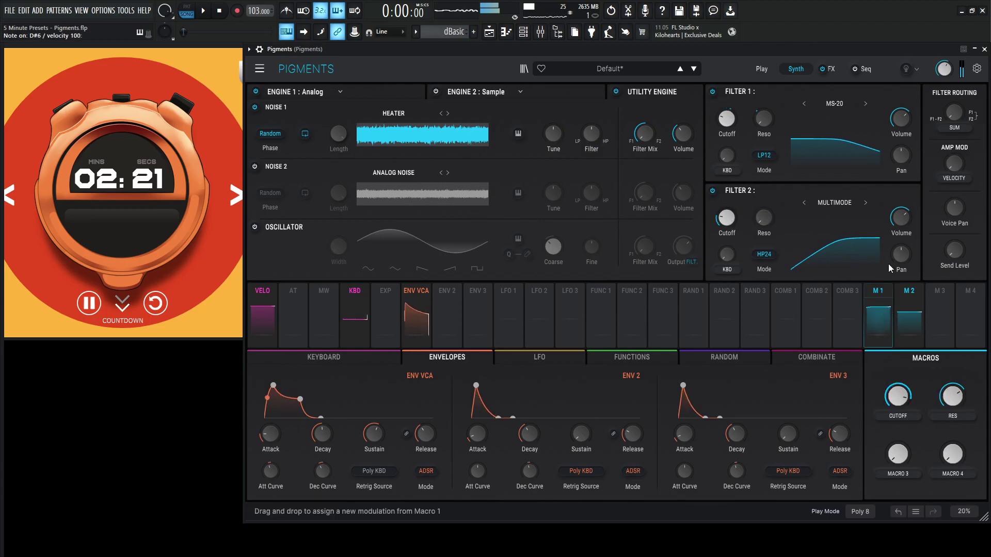
In the FX B Param EQ, shift the peak 2 band down in frequency near peak 1 and lower its gain to a moderate cut.
{"action": "left_click", "coordinate": [830, 67]}
{"action": "left_click", "coordinate": [367, 153]}
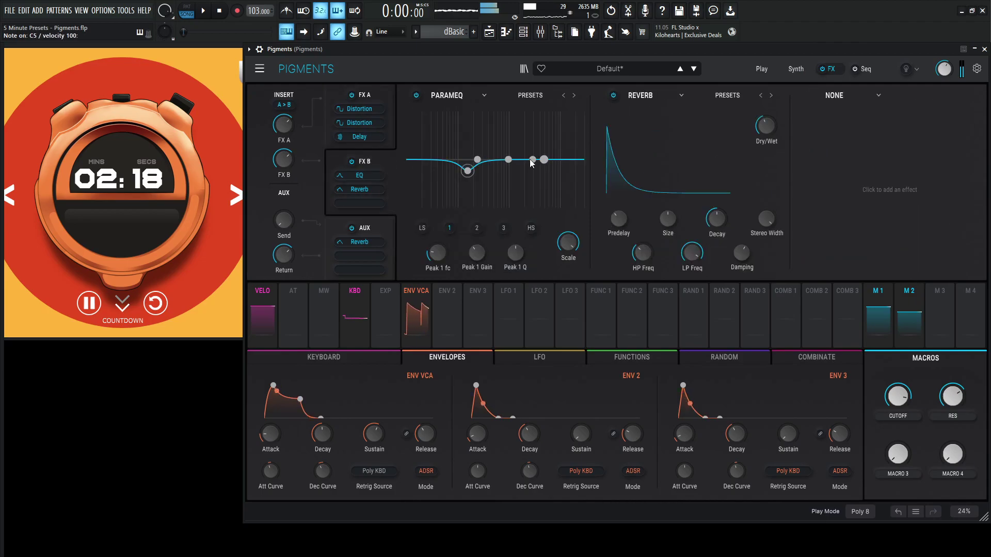
{"action": "left_click_drag", "start_coordinate": [508, 160], "coordinate": [484, 117]}
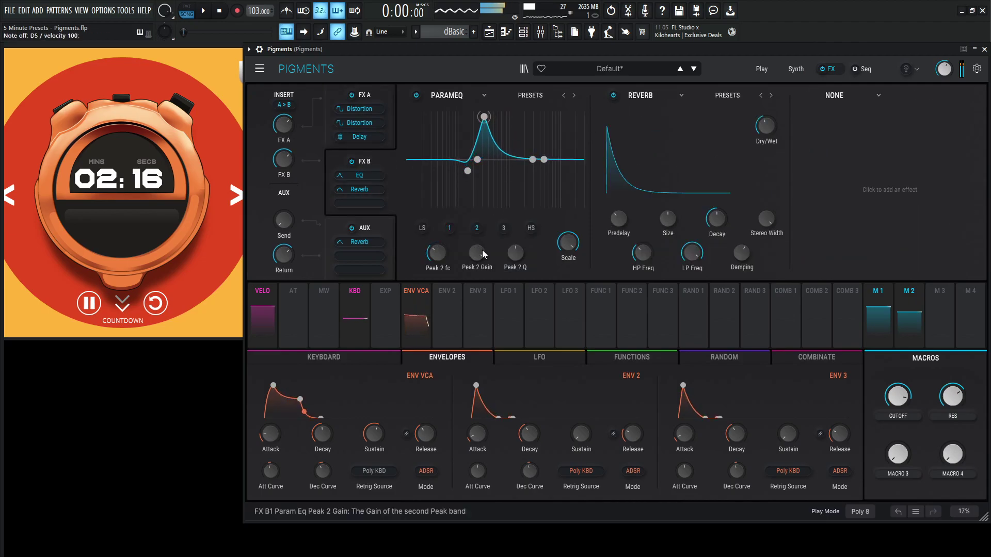
{"action": "left_click_drag", "start_coordinate": [484, 253], "coordinate": [515, 244]}
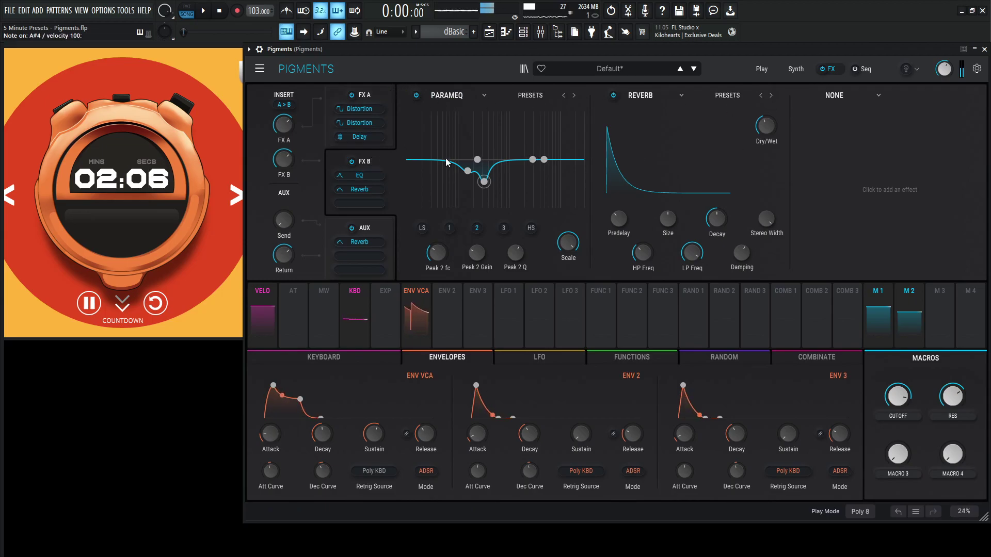
Move the reverb to the third FX B slot and add a Chorus JUN-6 in the second with its dry/wet turned down.
{"action": "left_click", "coordinate": [379, 190]}
{"action": "left_click", "coordinate": [692, 189]}
{"action": "left_click", "coordinate": [779, 238]}
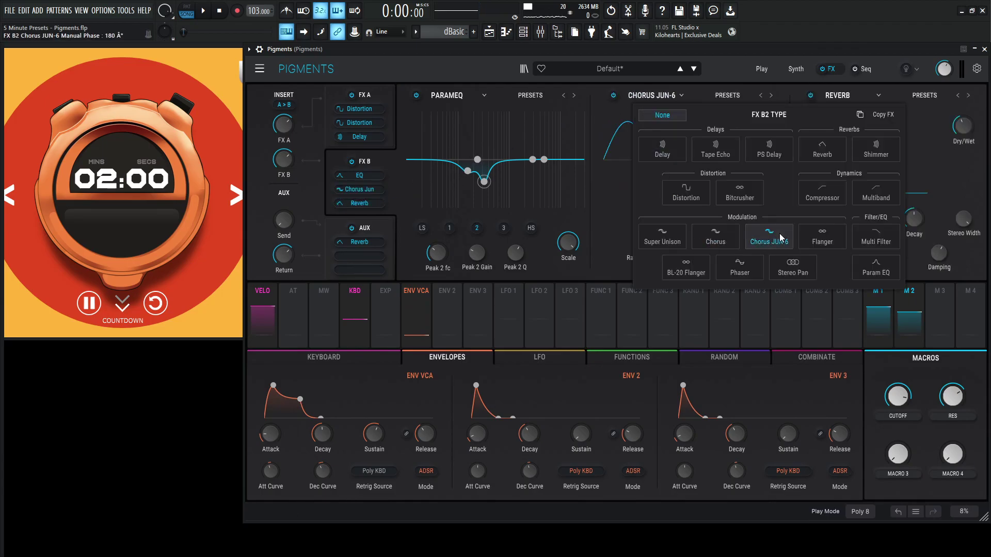
{"action": "left_click_drag", "start_coordinate": [762, 135], "coordinate": [762, 143]}
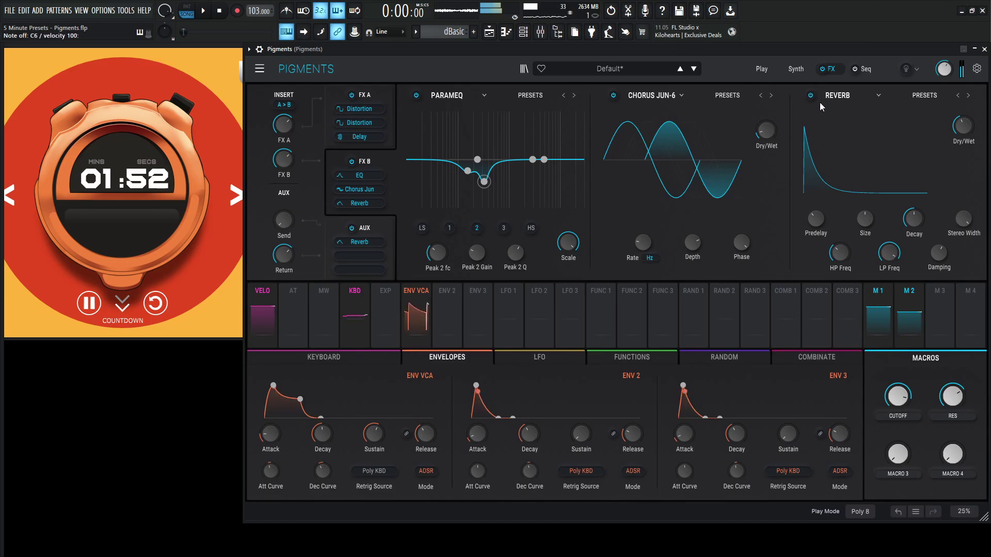
Enable the oscillator in the Utility Engine and route its output to Direct Out.
{"action": "left_click", "coordinate": [793, 71]}
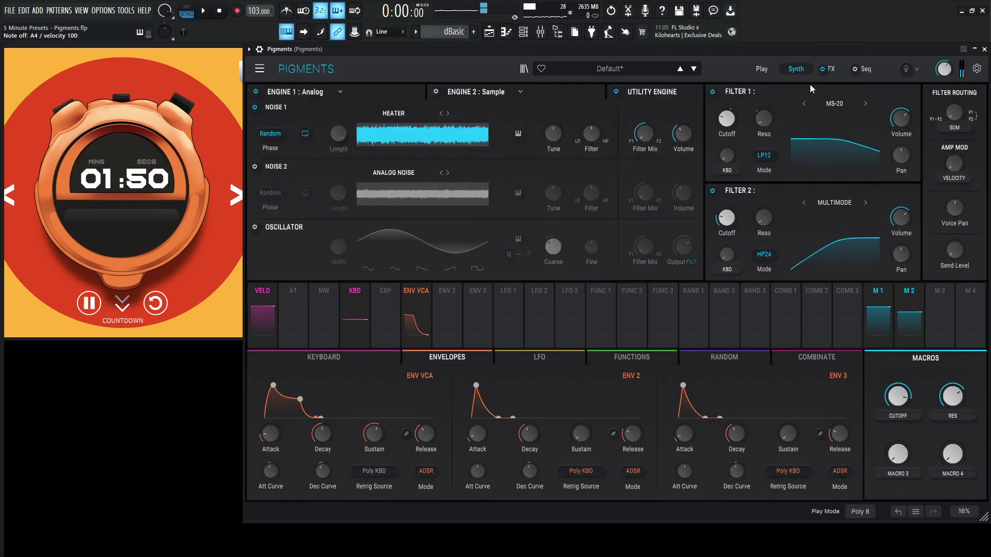
{"action": "left_click", "coordinate": [255, 227]}
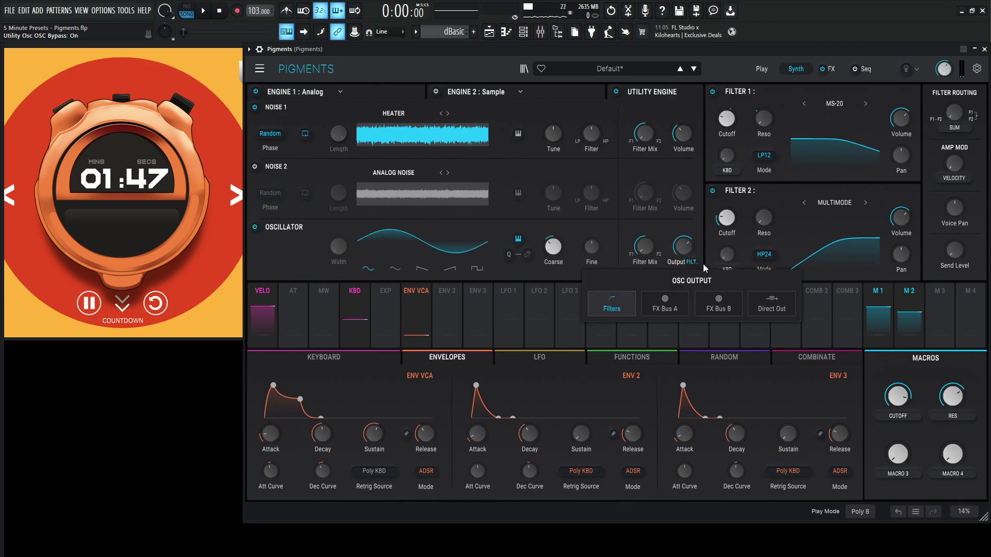
{"action": "left_click", "coordinate": [771, 305]}
Set the utility oscillator's volume to -70 dB, modulate it with Macro 3 by about 0.54, and turn that macro up, renamed SUB.
{"action": "left_click", "coordinate": [939, 291]}
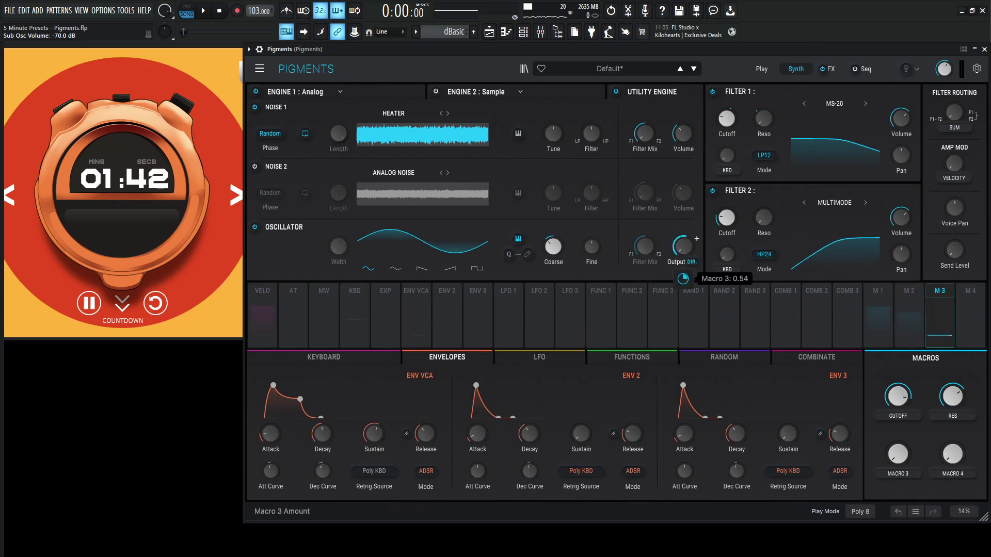
{"action": "left_click_drag", "start_coordinate": [898, 454], "coordinate": [898, 441]}
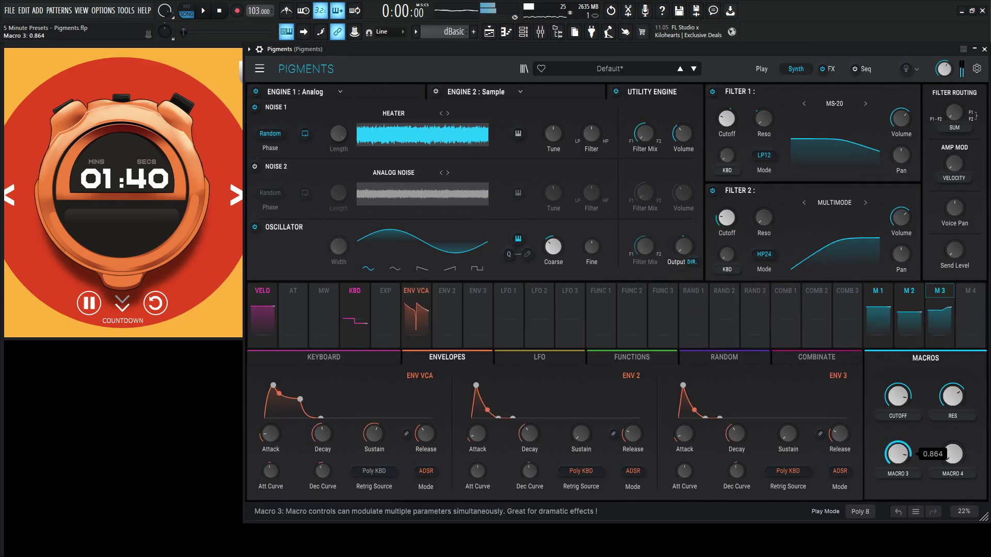
{"action": "double_click", "coordinate": [902, 473]}
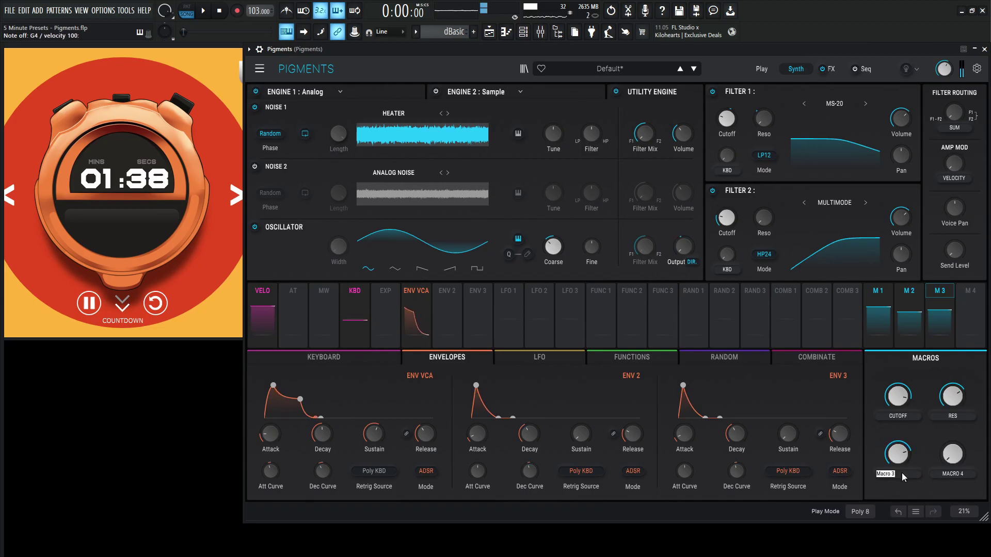
{"action": "type", "text": "Sub"}
{"action": "key", "text": "Return"}
Assign Macro 4 to the dry/wet of both FX A distortions and the delay, with the delay at 0% and an amount of 0.25.
{"action": "left_click", "coordinate": [835, 69]}
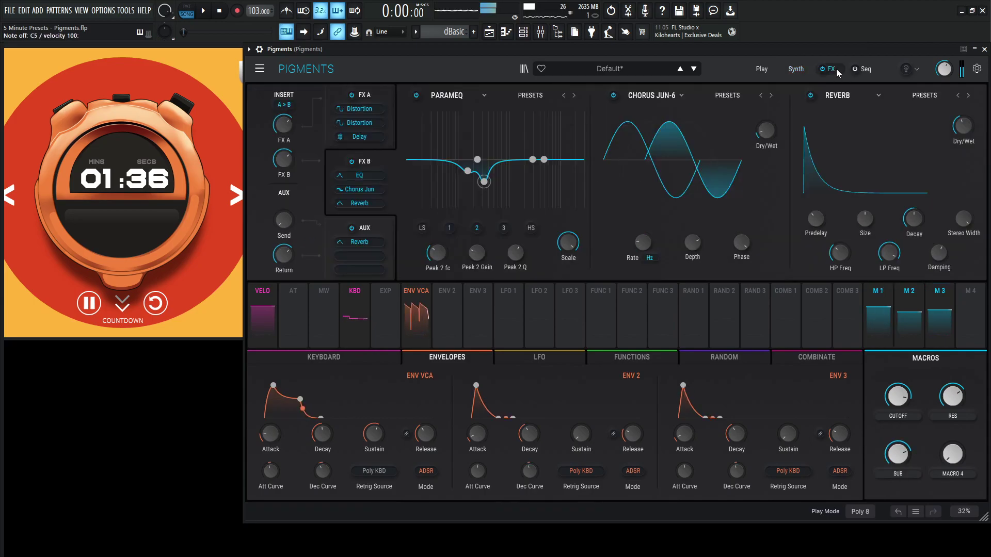
{"action": "left_click", "coordinate": [380, 97]}
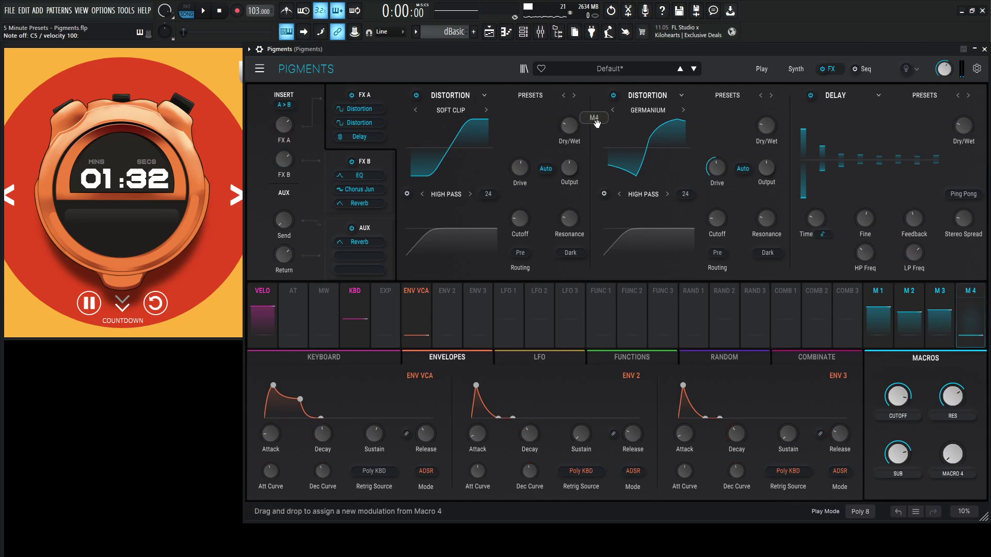
{"action": "left_click_drag", "start_coordinate": [596, 123], "coordinate": [570, 124]}
{"action": "left_click_drag", "start_coordinate": [802, 152], "coordinate": [766, 125]}
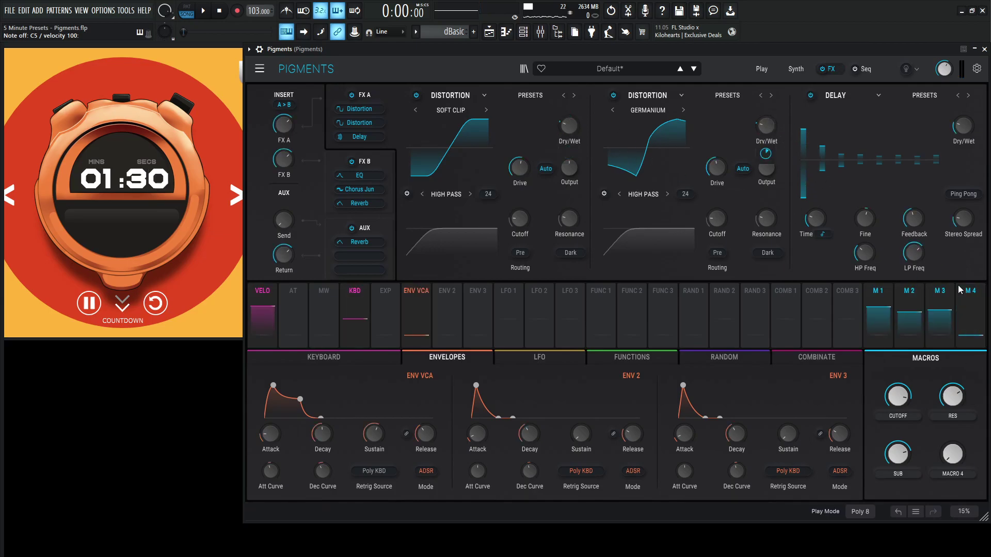
{"action": "left_click_drag", "start_coordinate": [965, 313], "coordinate": [963, 126]}
{"action": "mouse_move", "coordinate": [573, 132]}
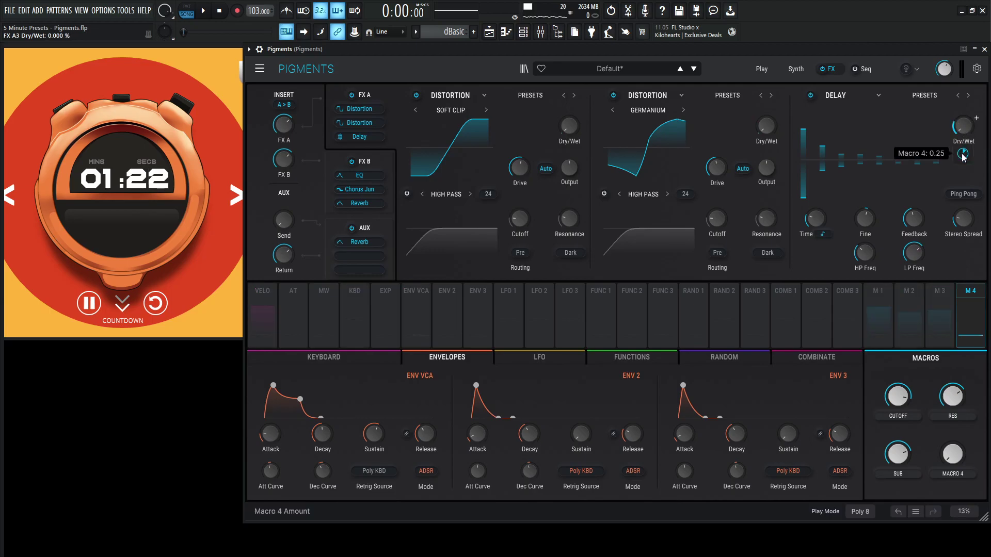
Set the FX B chorus and reverb dry/wet to 0% and assign Macro 4 to both controls.
{"action": "left_click", "coordinate": [384, 161]}
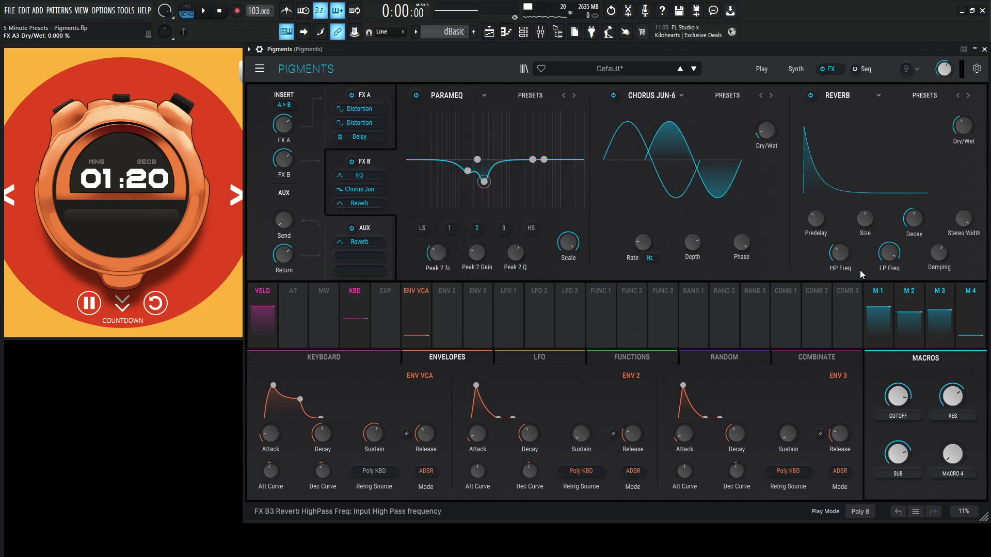
{"action": "mouse_move", "coordinate": [971, 337]}
{"action": "left_mouse_down"}
{"action": "mouse_move", "coordinate": [764, 134]}
{"action": "mouse_move", "coordinate": [766, 157]}
{"action": "left_mouse_up"}
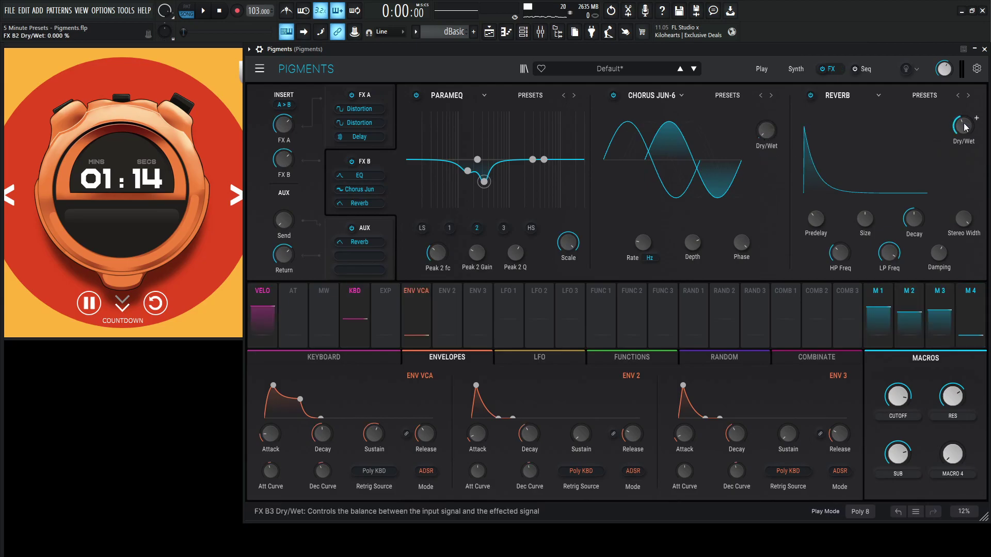
{"action": "left_click_drag", "start_coordinate": [964, 126], "coordinate": [963, 141]}
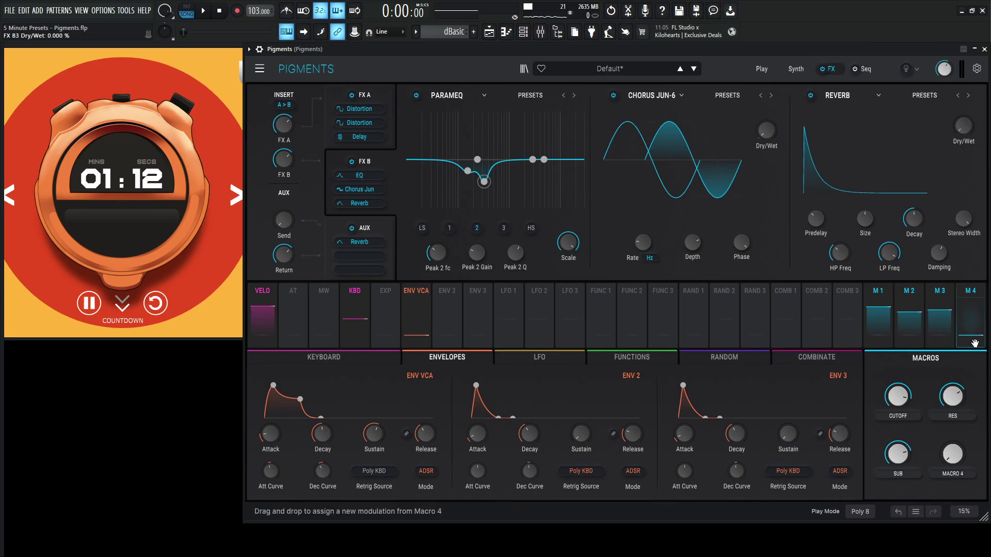
{"action": "left_click_drag", "start_coordinate": [973, 341], "coordinate": [969, 87]}
{"action": "left_click_drag", "start_coordinate": [963, 154], "coordinate": [963, 143]}
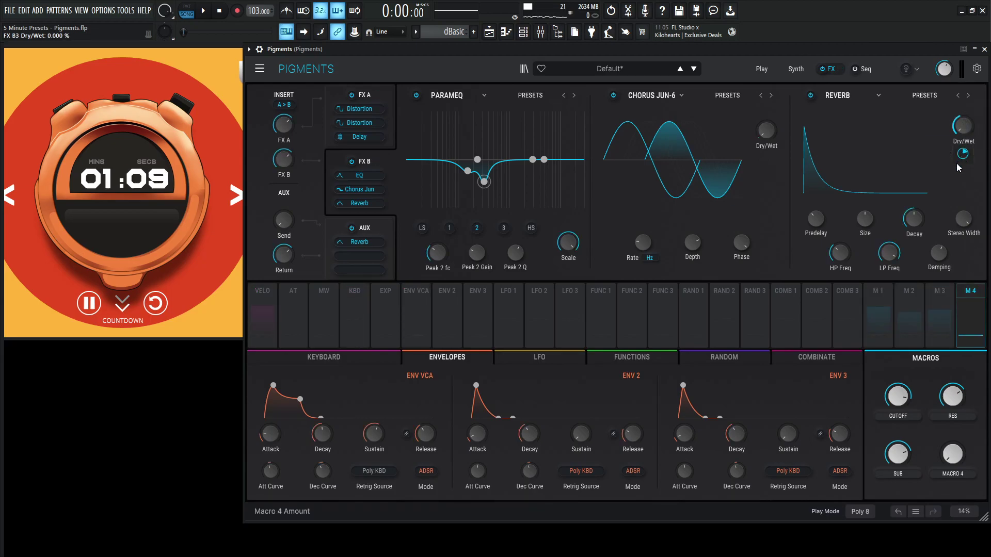
Rename Macro 4 to FX and turn it up.
{"action": "double_click", "coordinate": [962, 475]}
{"action": "type", "text": "FX"}
{"action": "key", "text": "Return"}
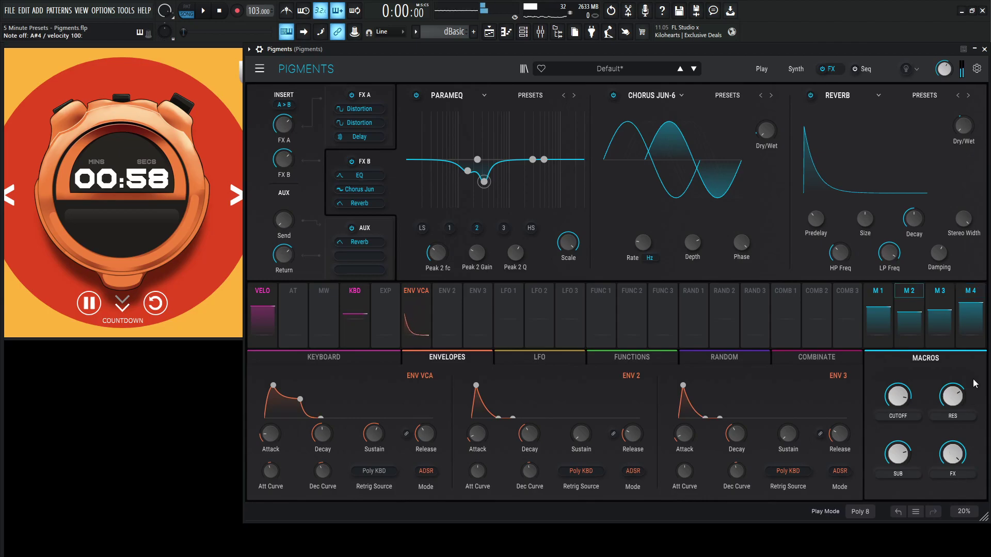
Assign LFO 1 to Engine 1's fine tuning and set the LFO 1 retrig source to Free Running.
{"action": "left_click", "coordinate": [796, 69]}
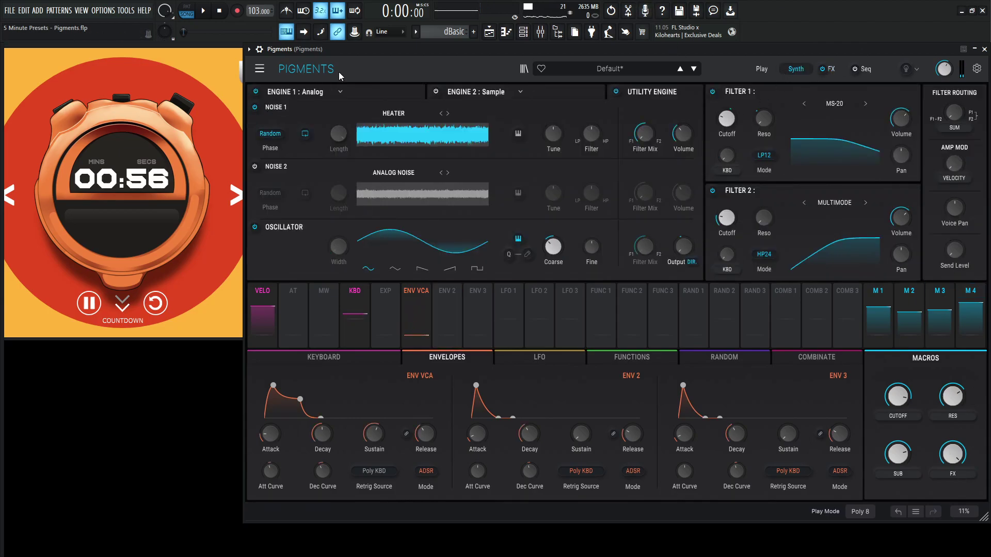
{"action": "left_click", "coordinate": [516, 335]}
{"action": "left_click_drag", "start_coordinate": [519, 340], "coordinate": [267, 165]}
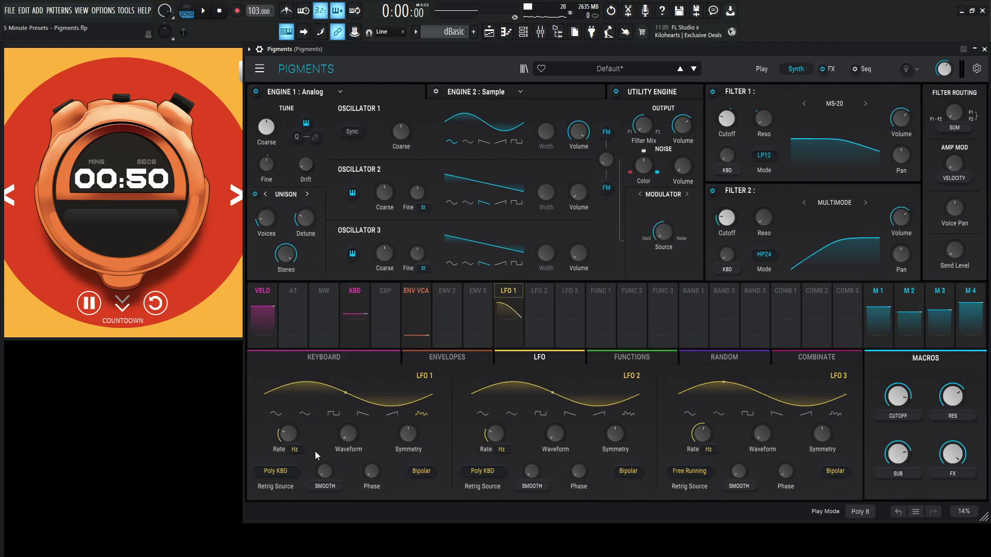
{"action": "left_click", "coordinate": [283, 470]}
{"action": "left_click", "coordinate": [280, 386]}
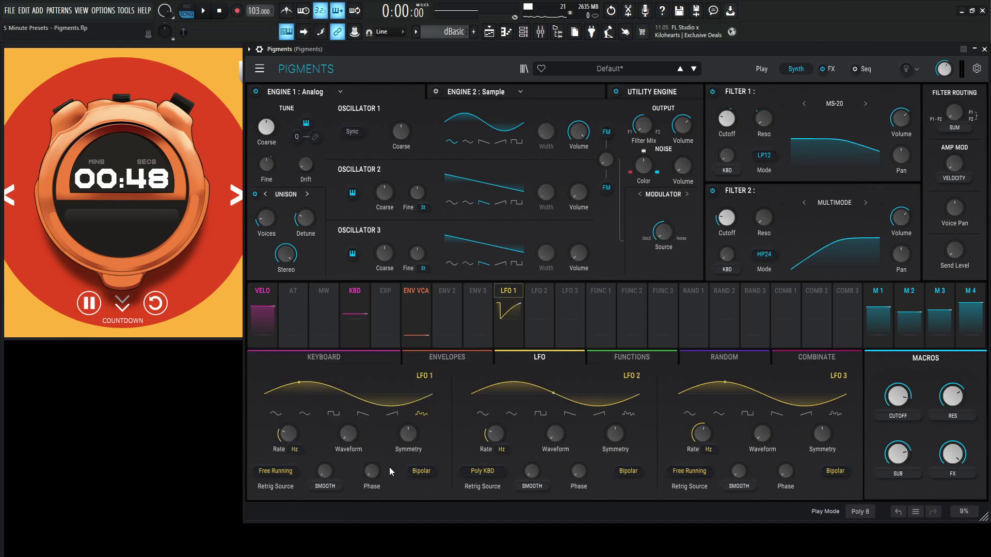
Switch LFO 1 to the random waveform with smoothing, raise its rate to 15.0 Hz and adjust its modulation of Engine 1's fine tuning.
{"action": "left_click", "coordinate": [422, 414]}
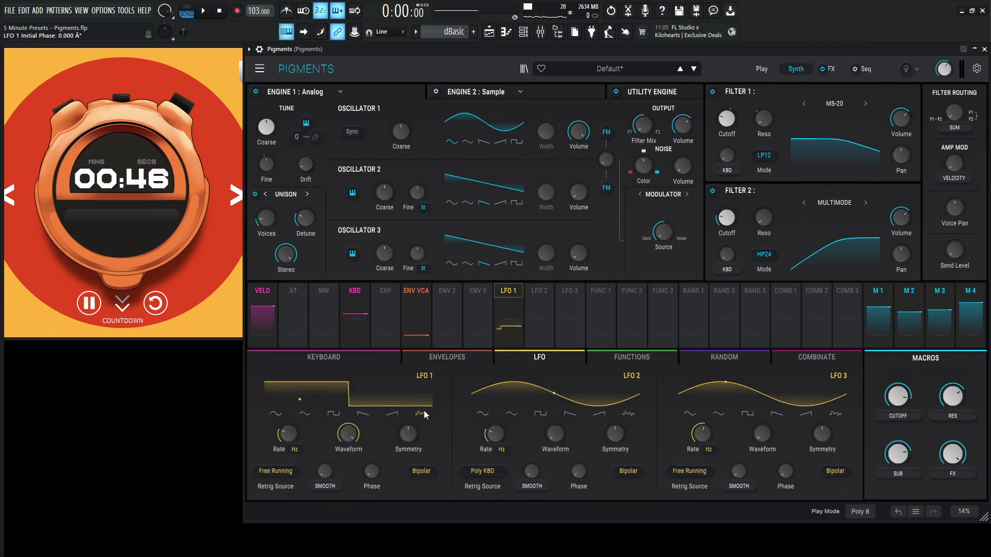
{"action": "left_click_drag", "start_coordinate": [326, 472], "coordinate": [292, 441]}
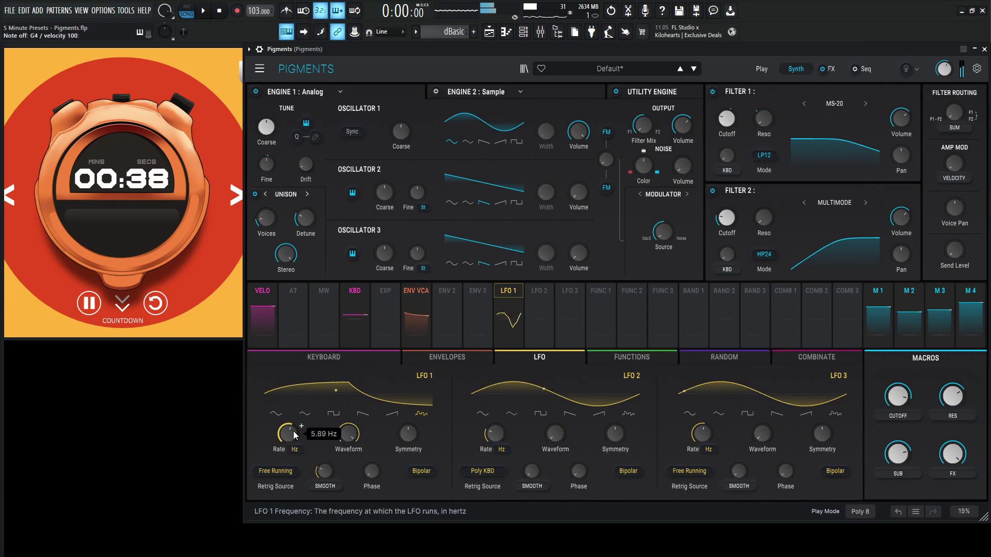
{"action": "mouse_move", "coordinate": [266, 173]}
{"action": "left_click_drag", "start_coordinate": [266, 192], "coordinate": [265, 189]}
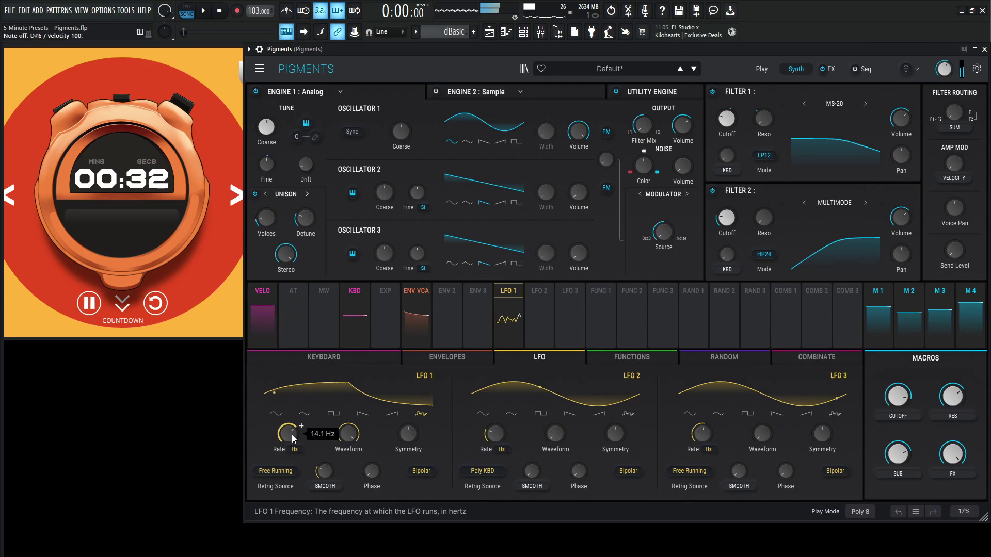
{"action": "scroll", "coordinate": [294, 439], "scroll_direction": "up", "scroll_amount": 2}
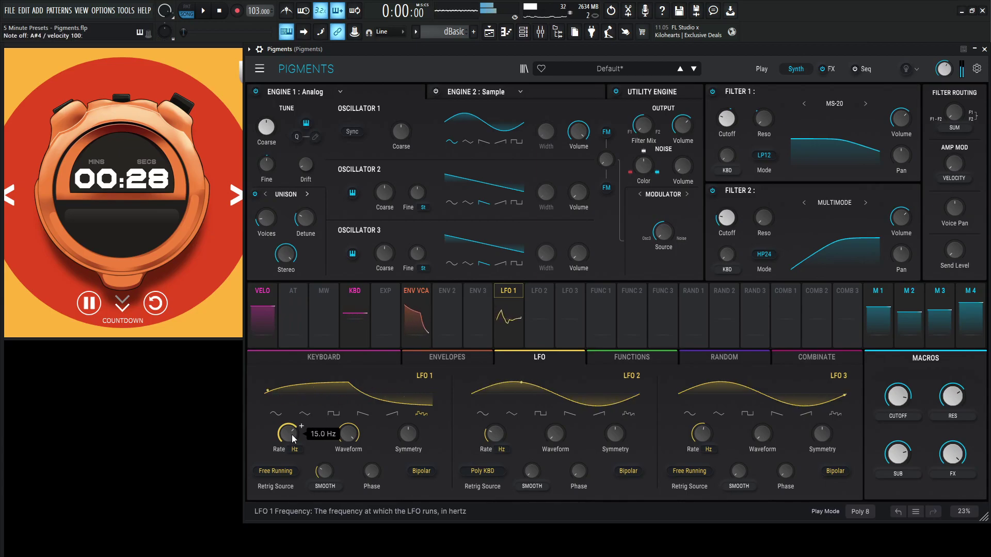
Set the Filter 2 cutoff to 124 Hz.
{"action": "left_click_drag", "start_coordinate": [727, 221], "coordinate": [723, 222]}
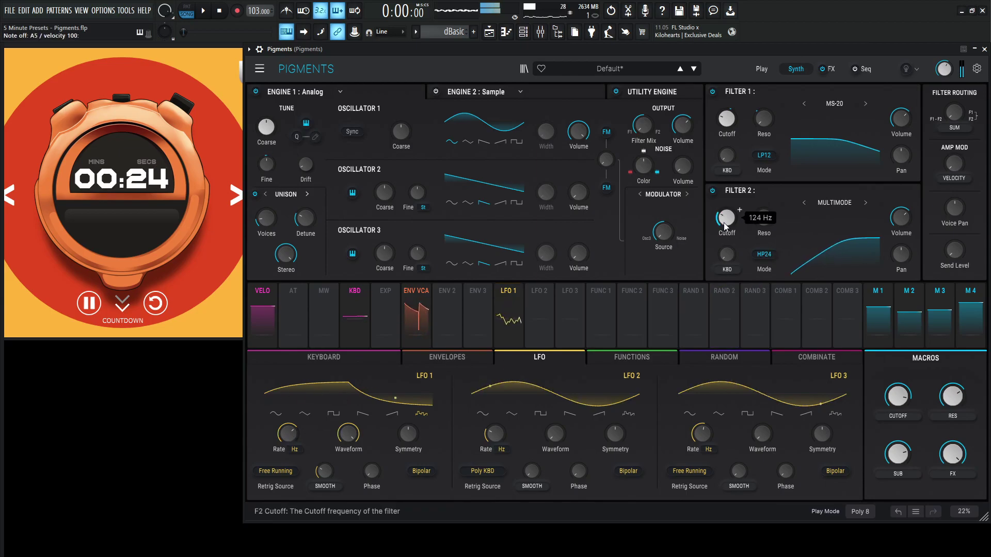
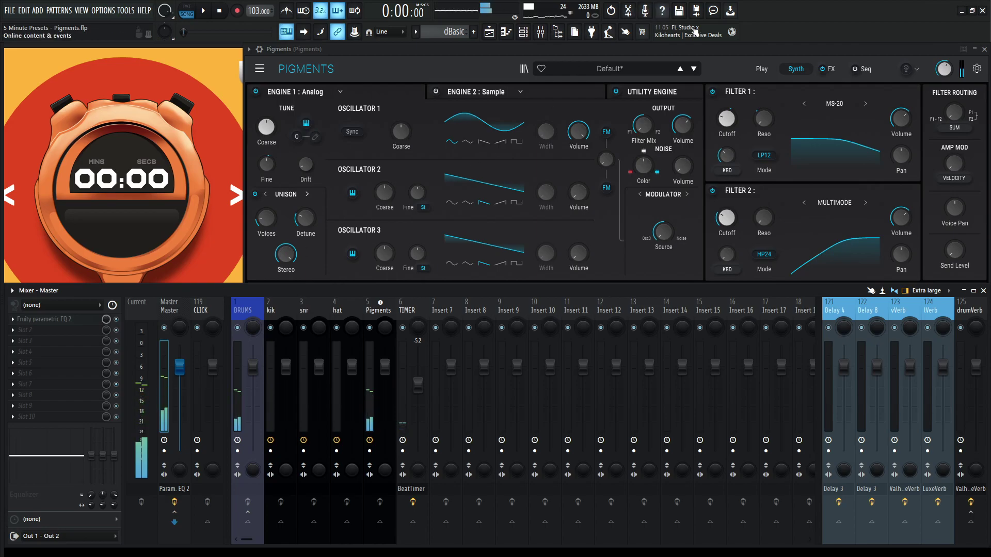
Play the preset over the drum beat with the mixer hidden, setting the Cutoff macro to 0.436 before stopping playback.
{"action": "key", "text": "F9"}
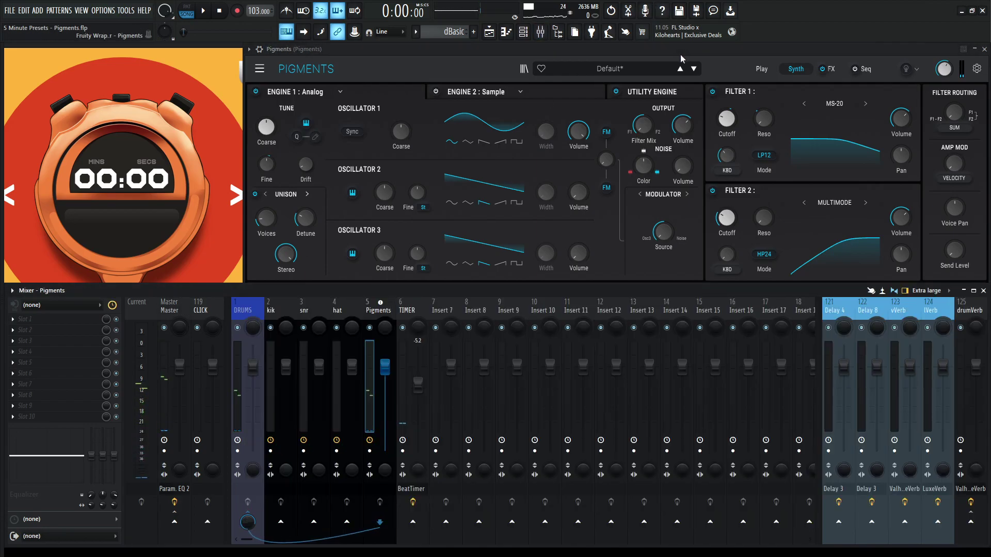
{"action": "key", "text": "space"}
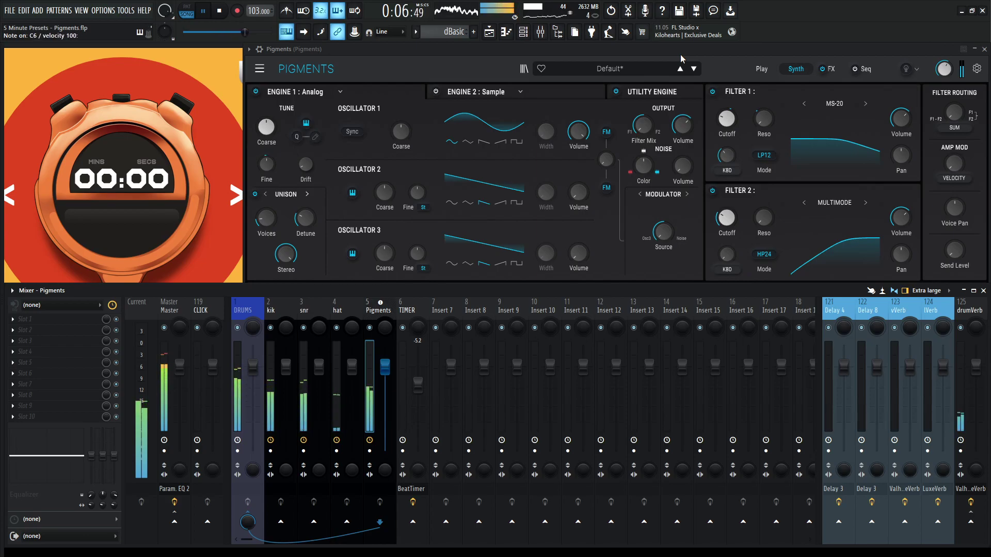
{"action": "key", "text": "F9"}
{"action": "left_click_drag", "start_coordinate": [899, 397], "coordinate": [901, 428]}
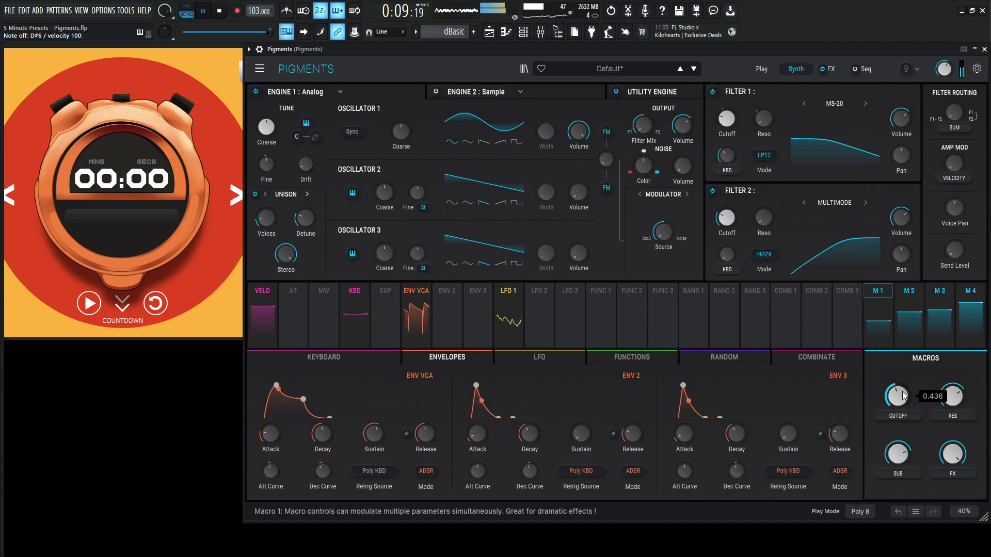
{"action": "key", "text": "space"}
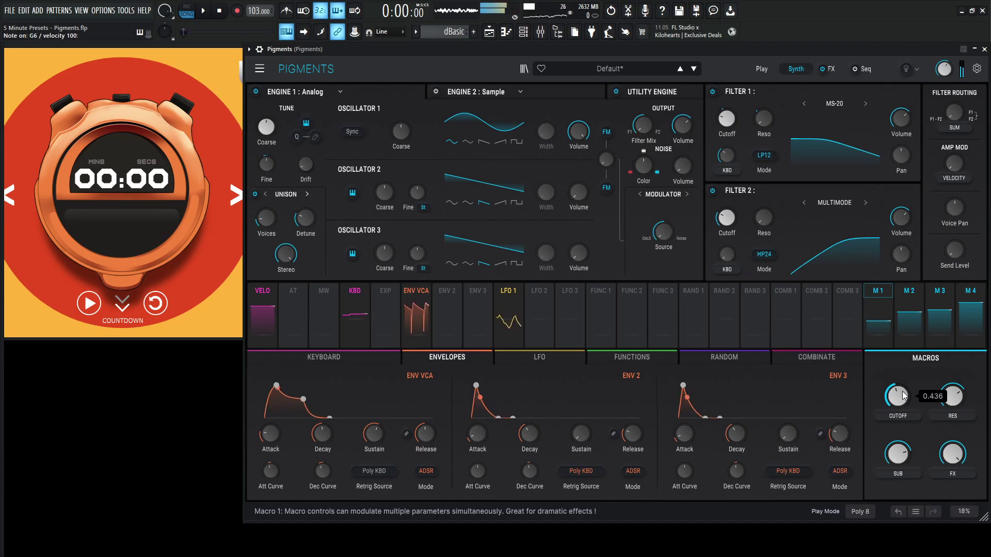